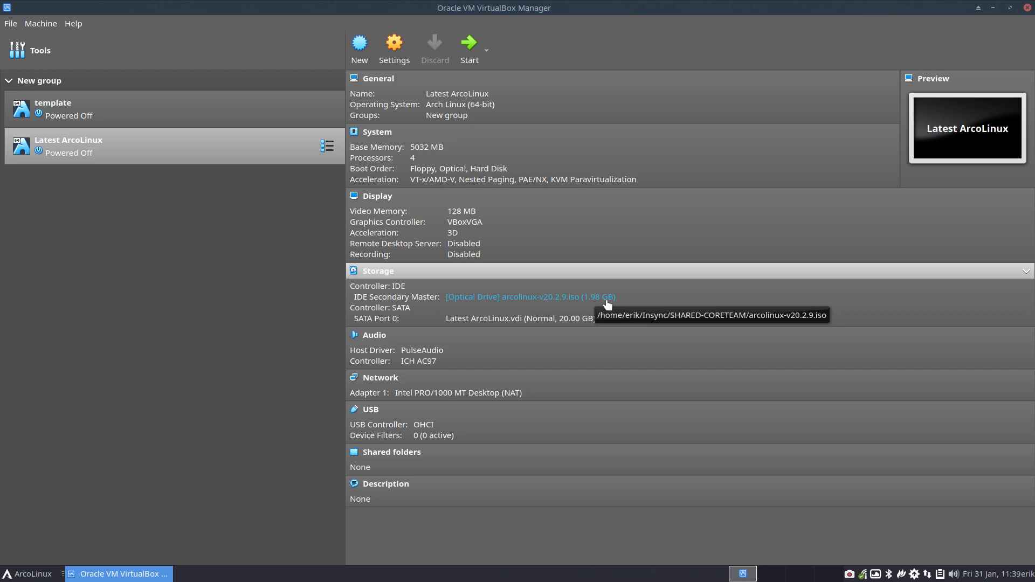
# - Start the Latest ArcoLinux VM and browse its boot entries, peeking at the kernel options
pyautogui.doubleClick(154, 149)
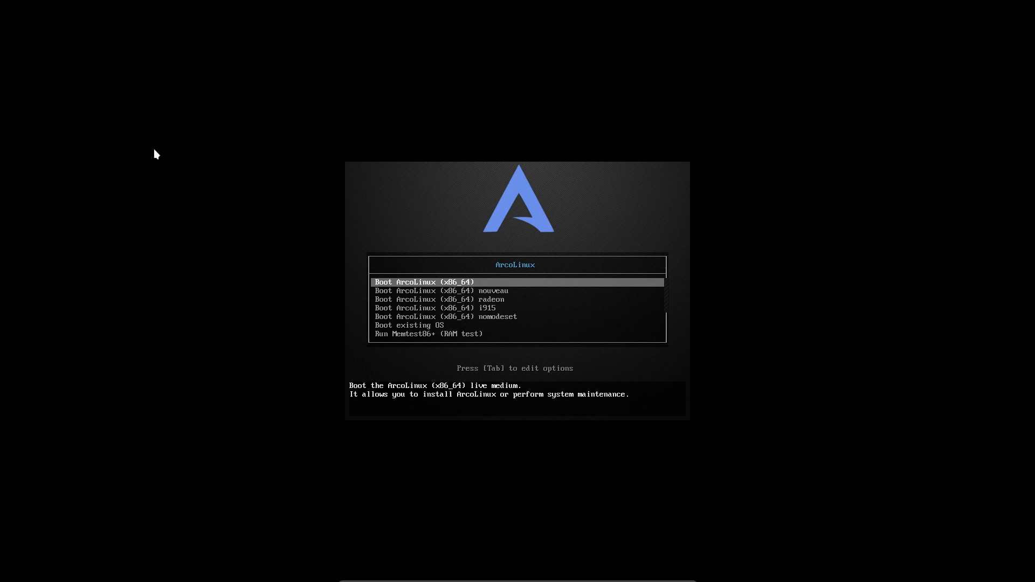
pyautogui.press('Down')
pyautogui.press('Down')
pyautogui.press('Down')
pyautogui.press('Down')
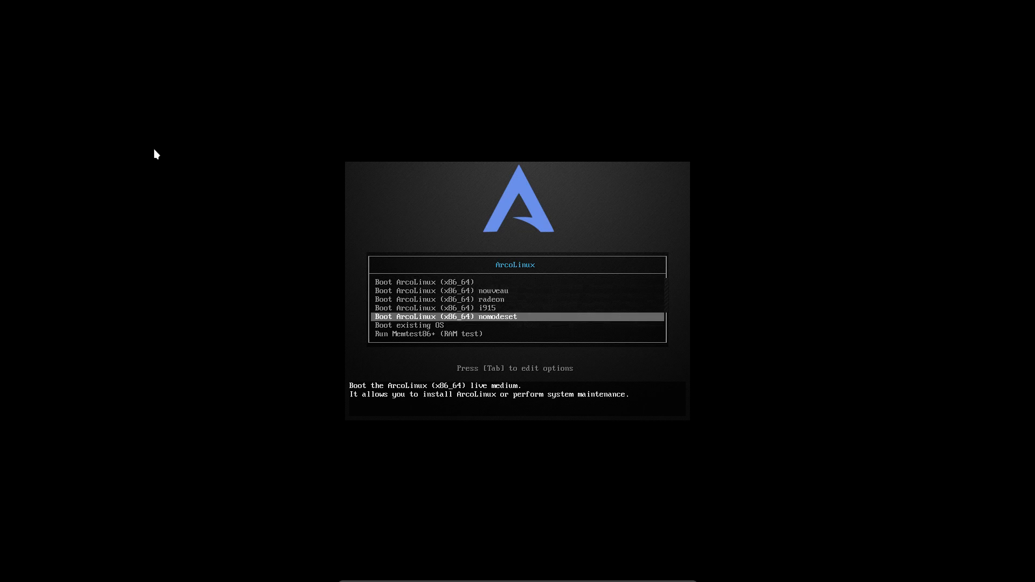
pyautogui.press('Up')
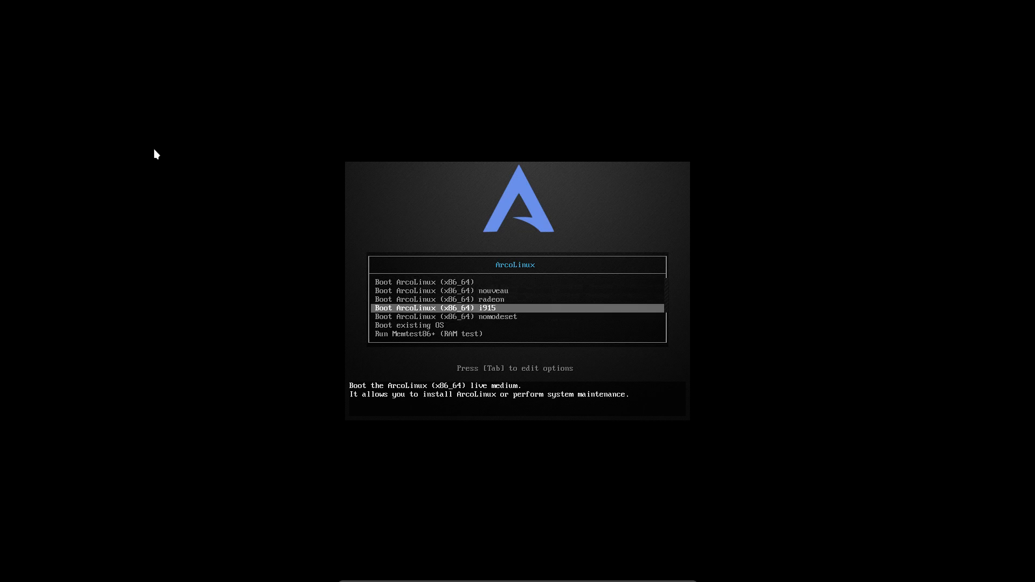
pyautogui.press('Tab')
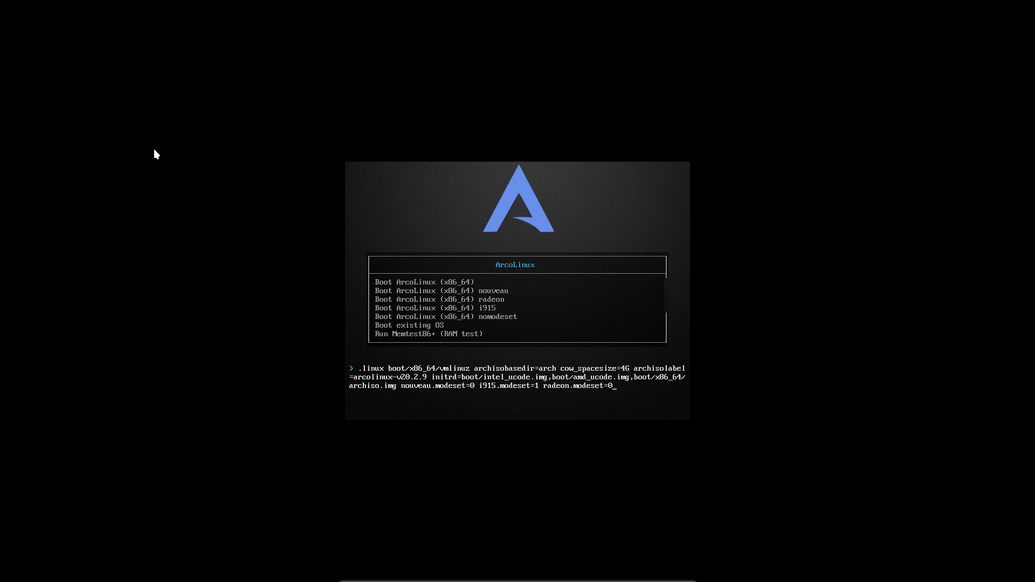
pyautogui.press('Escape')
# - Return to the default ArcoLinux live entry and boot it
pyautogui.press('Up')
pyautogui.press('Up')
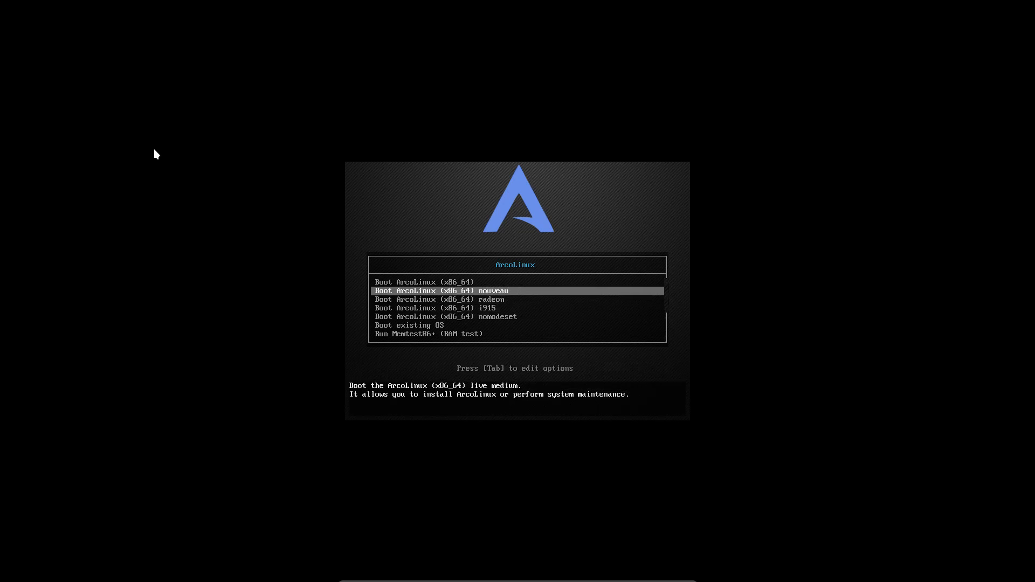
pyautogui.press('Up')
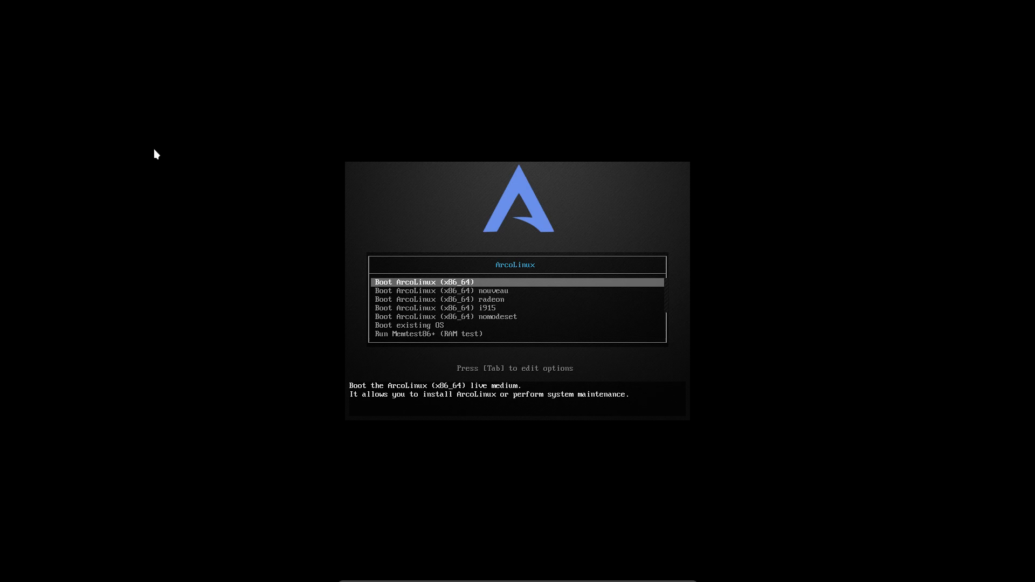
pyautogui.press('Return')
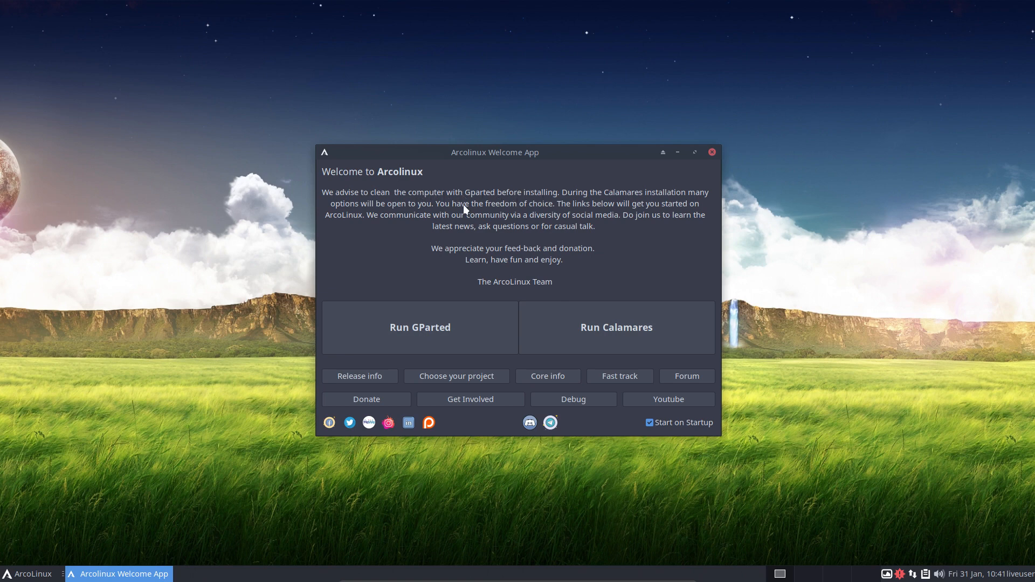
# - Launch GParted and check that /dev/sda is the disk in the device list
pyautogui.click(435, 342)
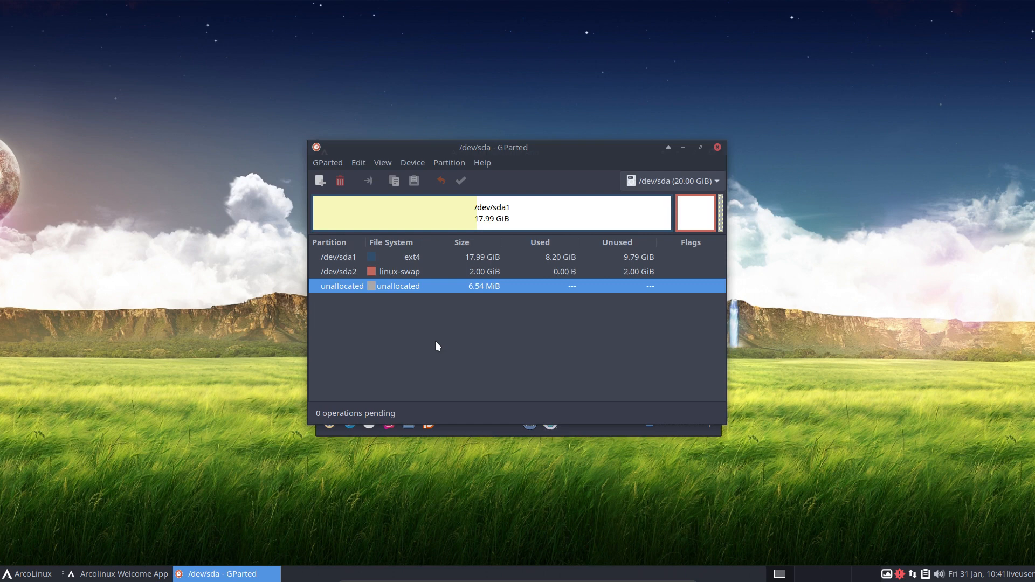
pyautogui.press('shift')
pyautogui.press('shift')
pyautogui.press('shift')
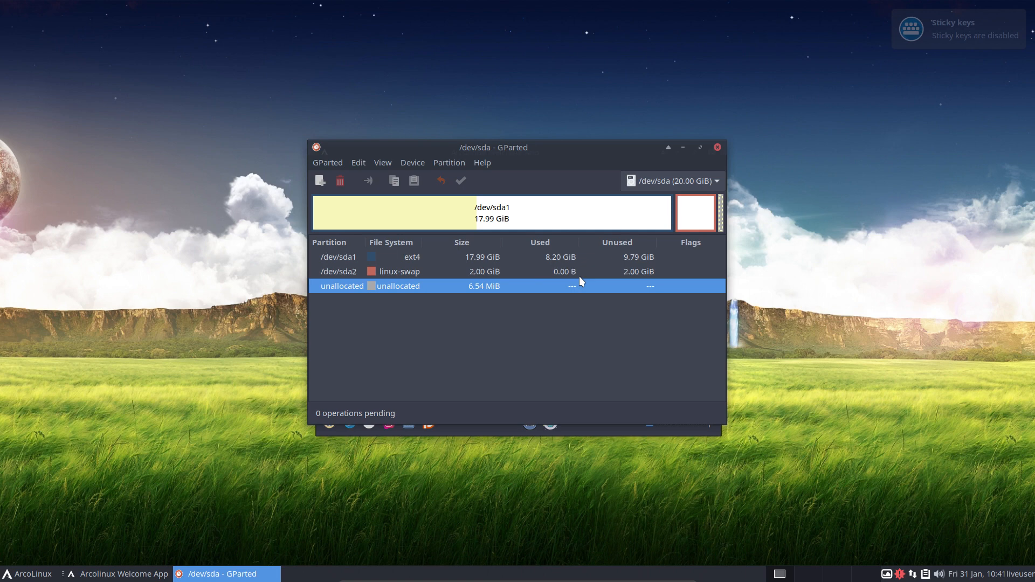
pyautogui.click(673, 181)
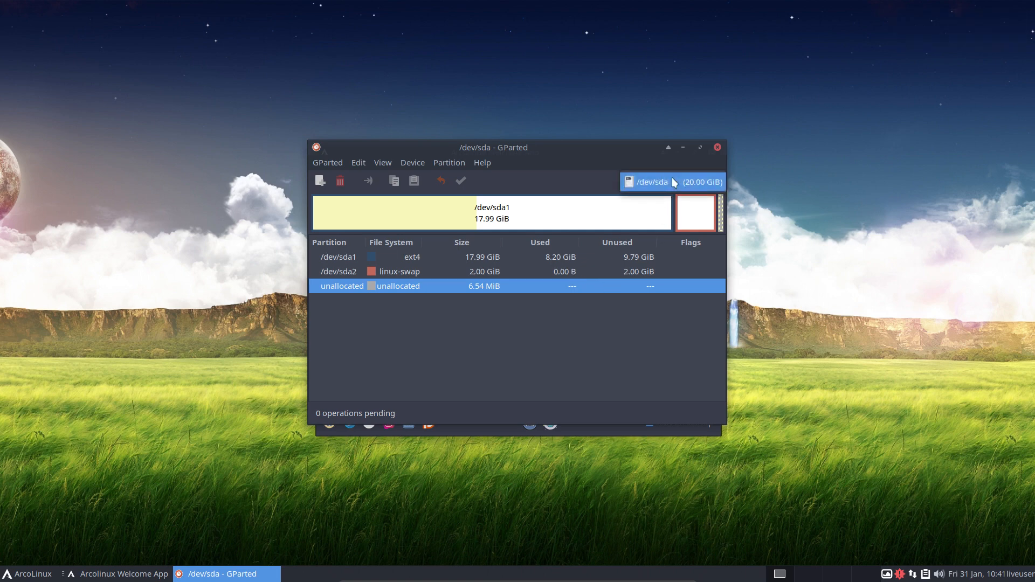
pyautogui.click(661, 180)
pyautogui.click(656, 181)
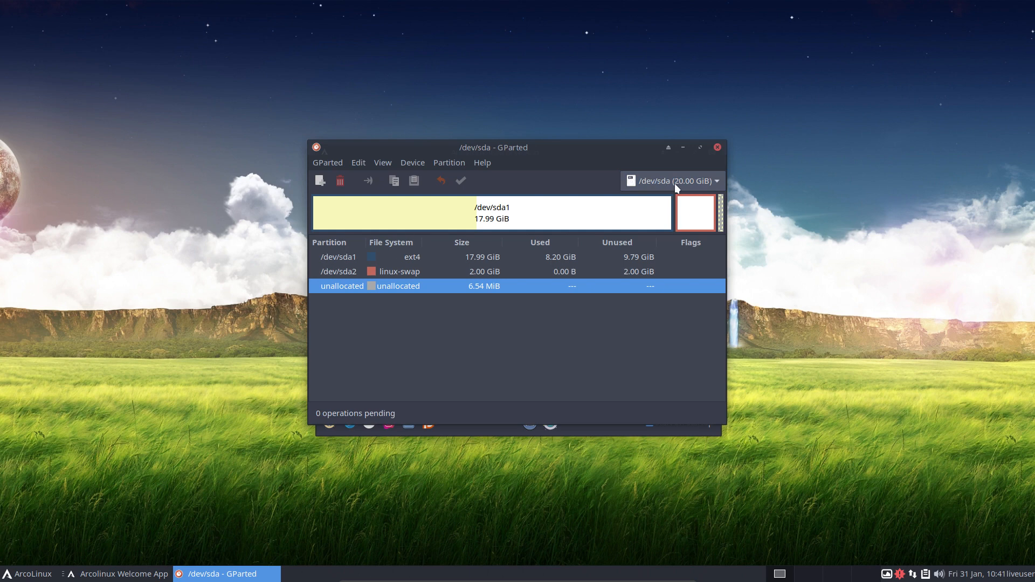
pyautogui.click(670, 182)
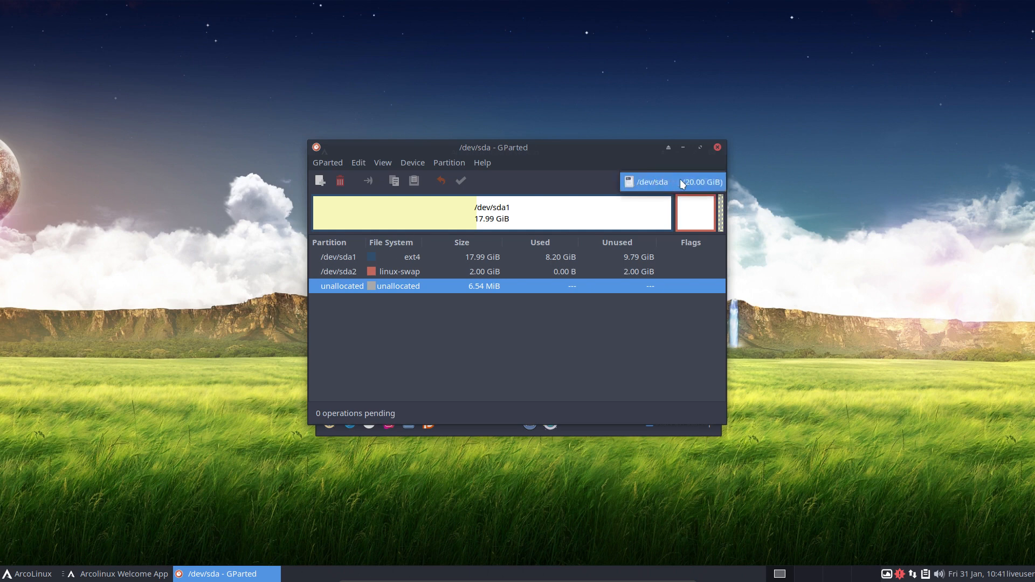
pyautogui.click(644, 179)
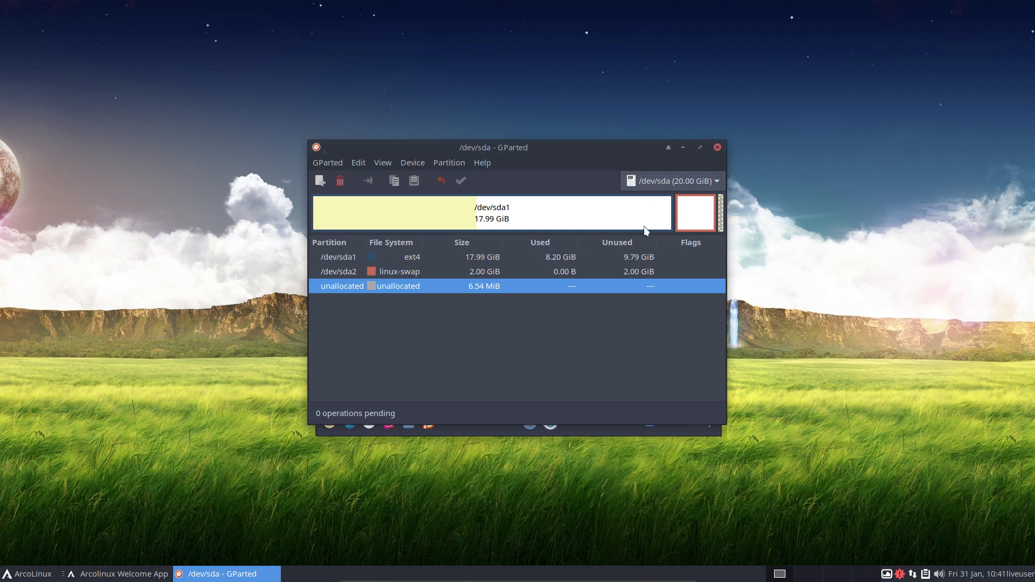
# - Compare the 17.99 GiB ext4 /dev/sda1 and swap /dev/sda2 partitions, leaving /dev/sda1 selected
pyautogui.click(444, 222)
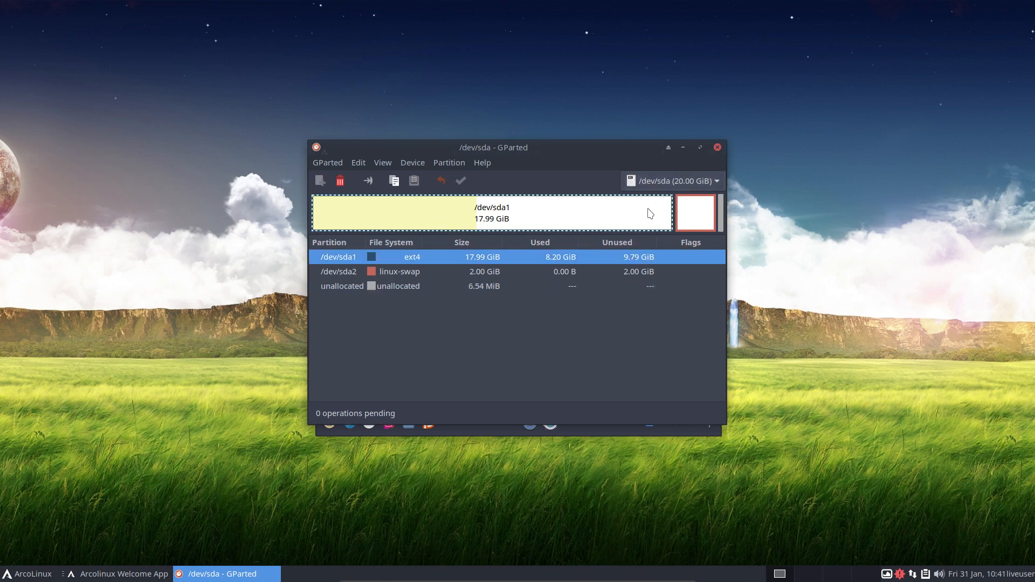
pyautogui.click(684, 214)
pyautogui.click(599, 217)
pyautogui.click(680, 216)
pyautogui.click(520, 225)
pyautogui.click(683, 215)
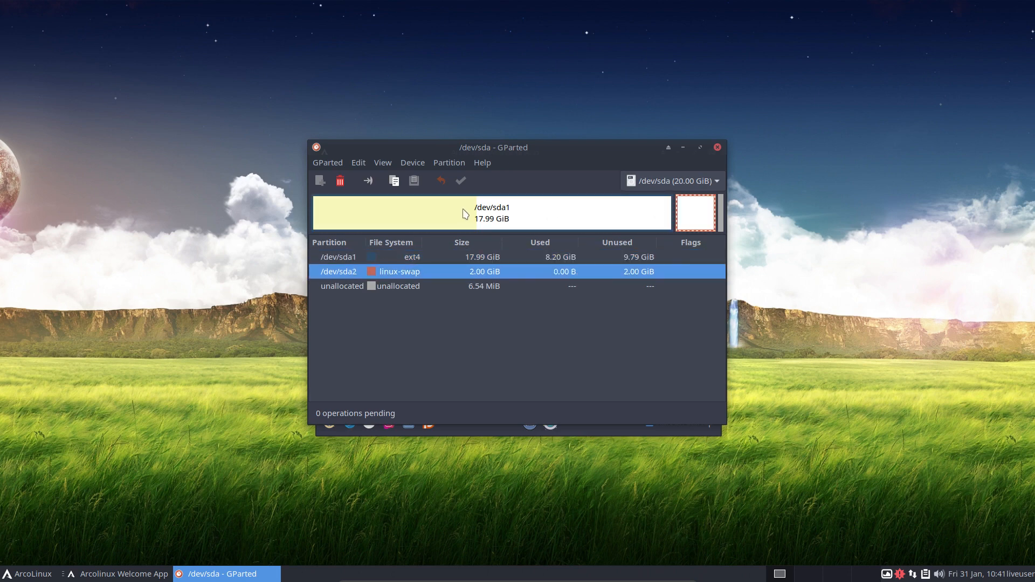
pyautogui.click(441, 213)
pyautogui.click(689, 213)
pyautogui.click(479, 217)
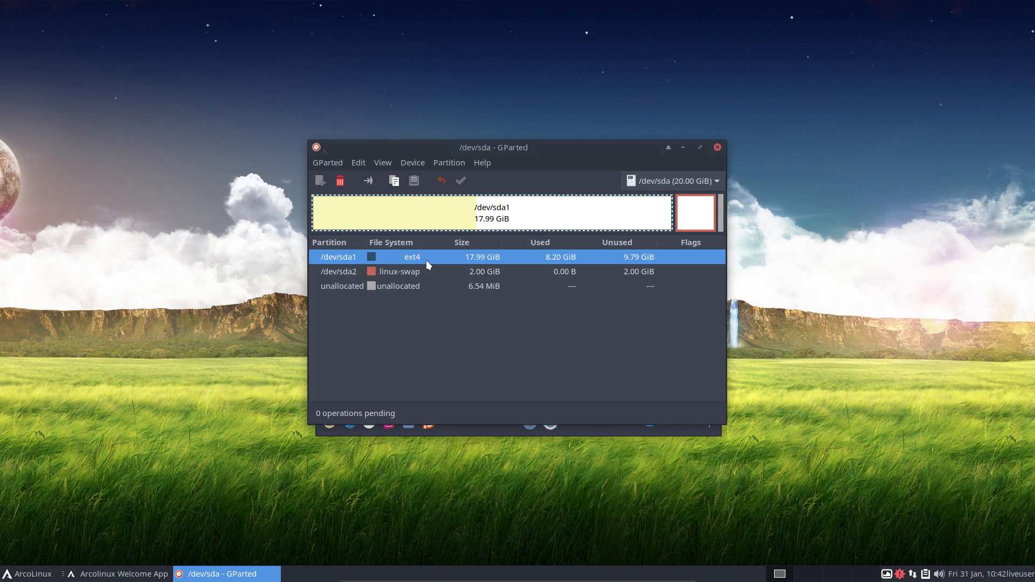
# - Delete /dev/sda1 and the swap /dev/sda2 and apply both operations, leaving /dev/sda unallocated
pyautogui.click(339, 181)
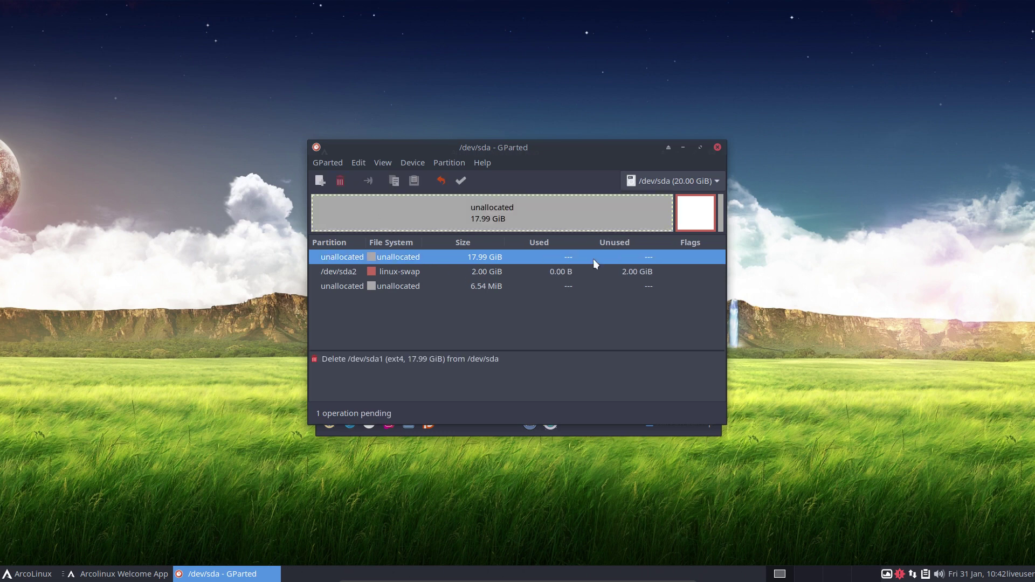
pyautogui.click(689, 214)
pyautogui.click(341, 181)
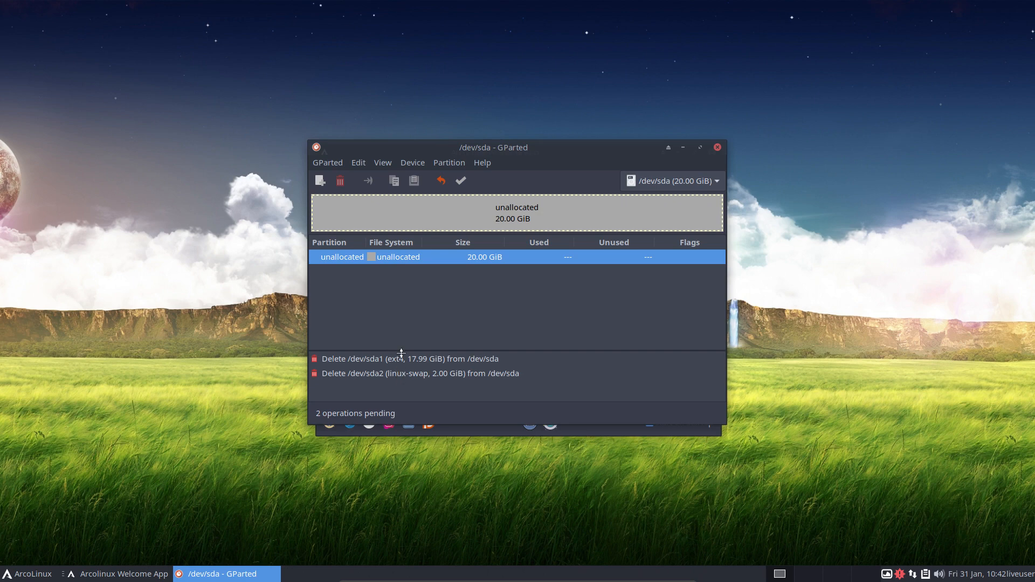
pyautogui.click(461, 182)
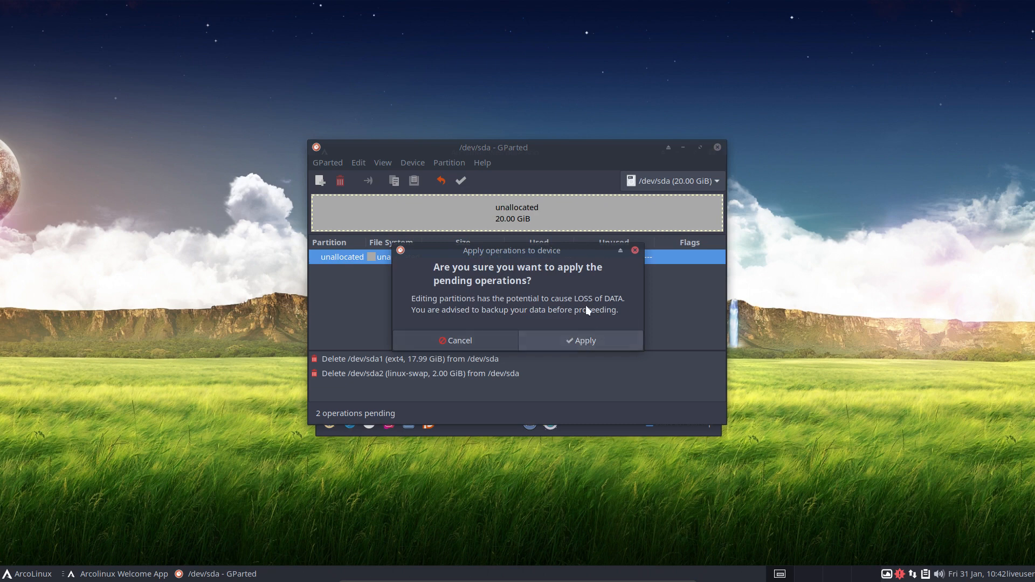
pyautogui.click(590, 341)
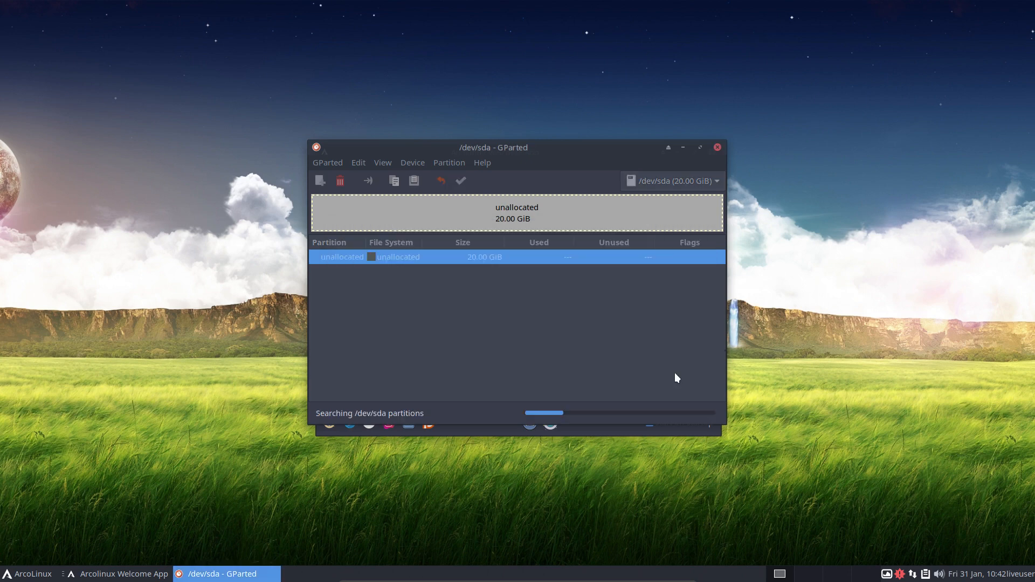
pyautogui.click(716, 147)
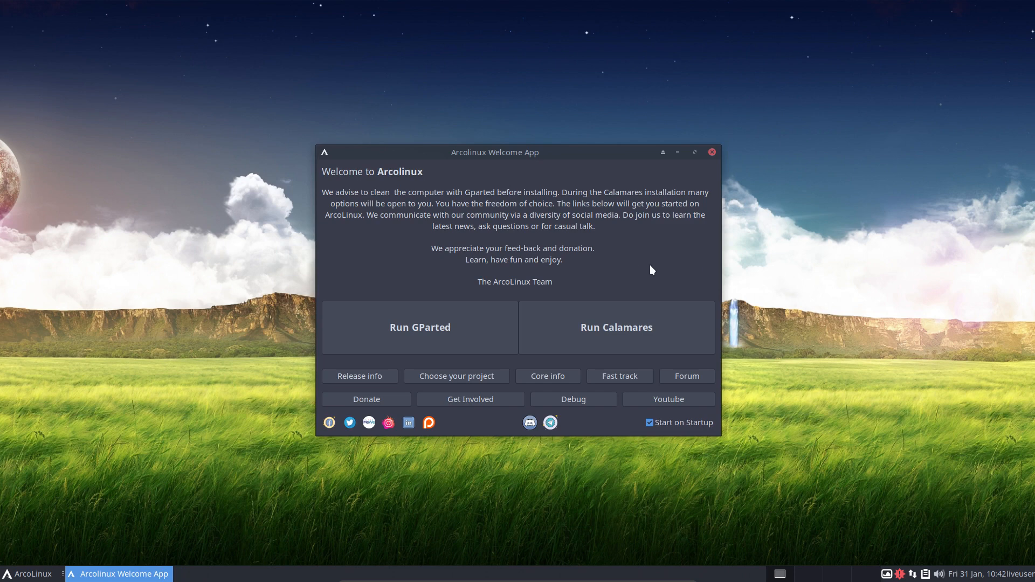
pyautogui.click(614, 327)
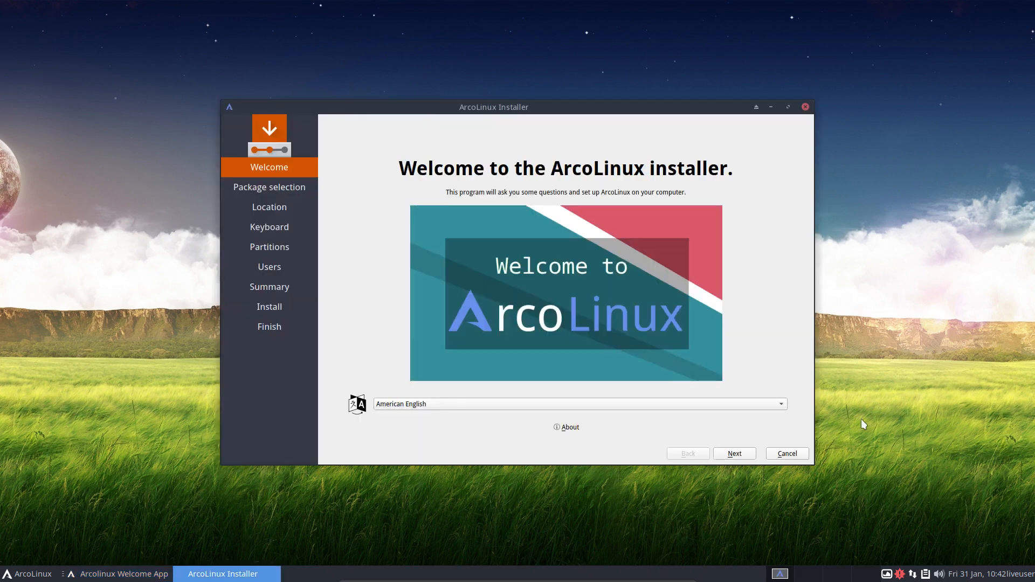
pyautogui.click(787, 454)
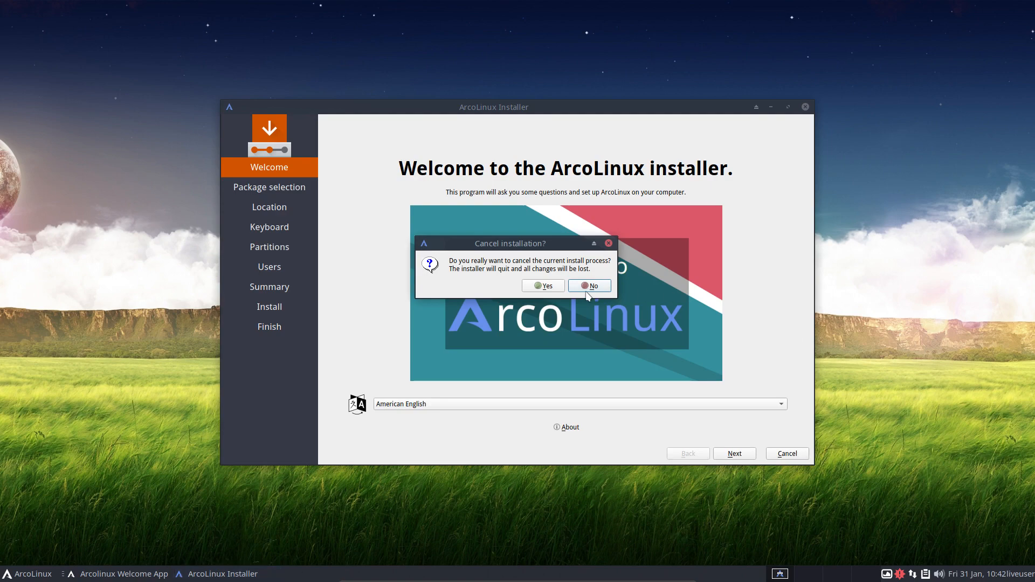
pyautogui.click(557, 286)
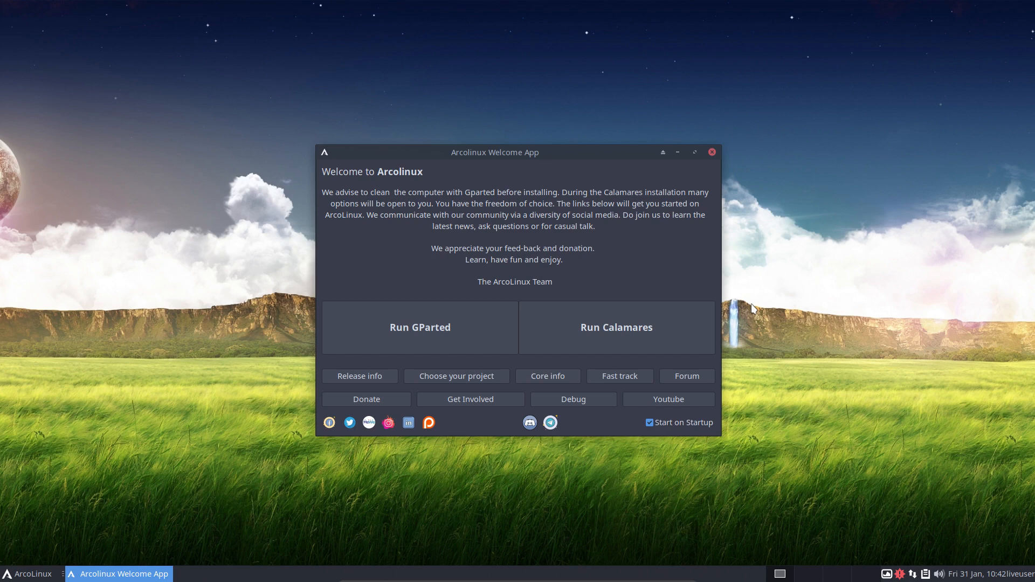
# - Enable networking from the tray network icon so the live session gets its wired connection
pyautogui.rightClick(913, 576)
pyautogui.click(944, 483)
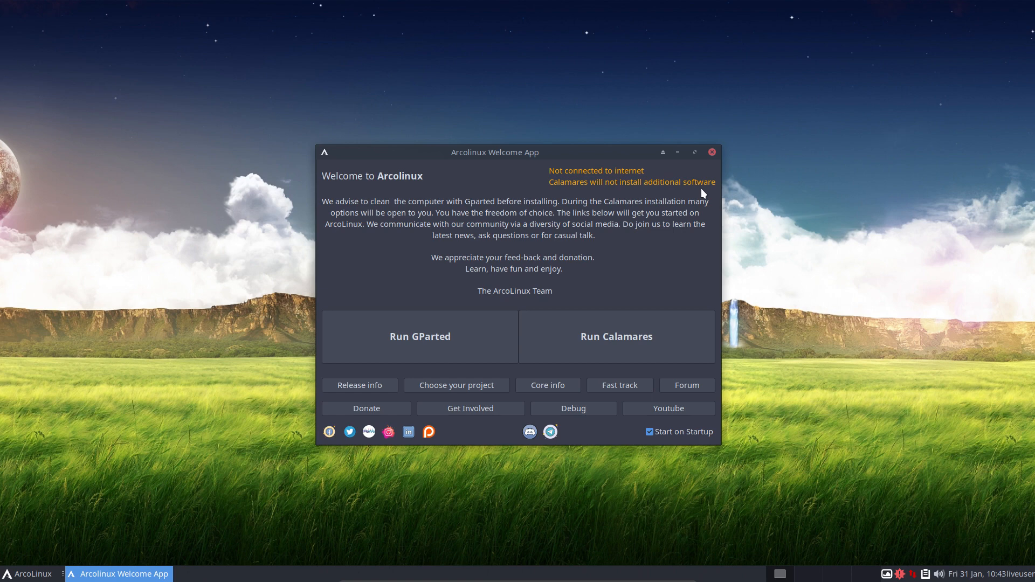
pyautogui.rightClick(915, 576)
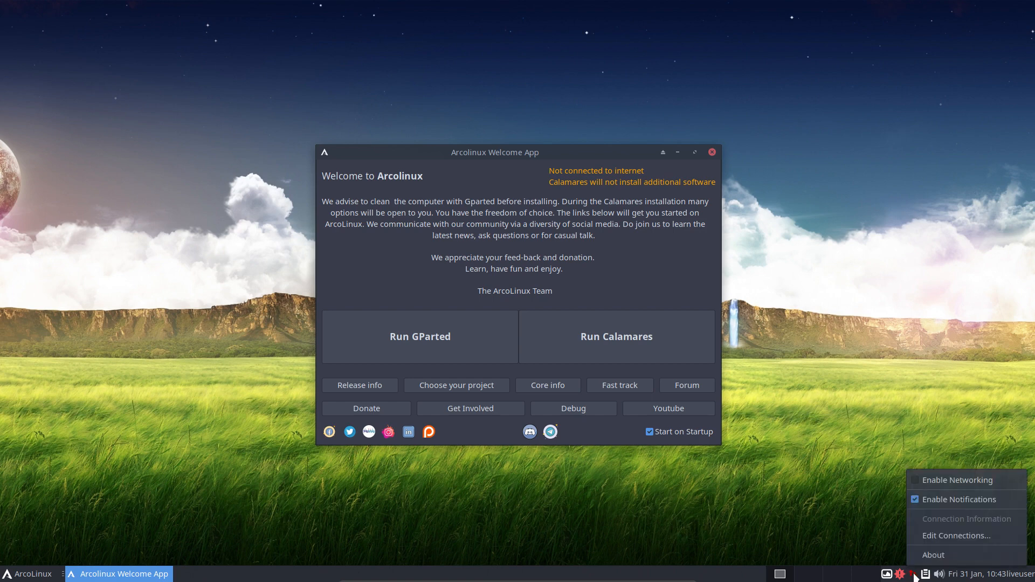
pyautogui.click(924, 478)
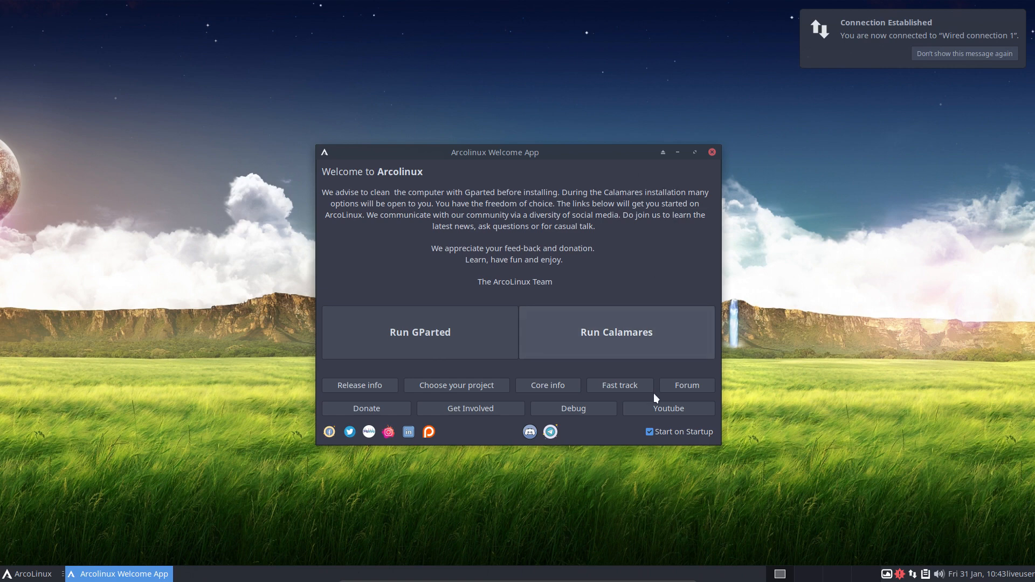
pyautogui.click(617, 329)
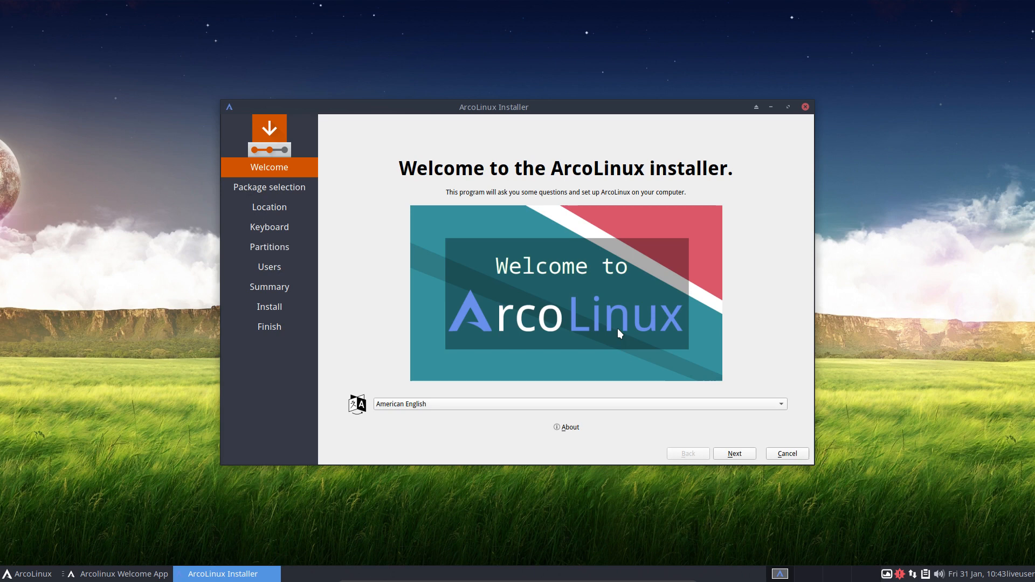
pyautogui.click(570, 429)
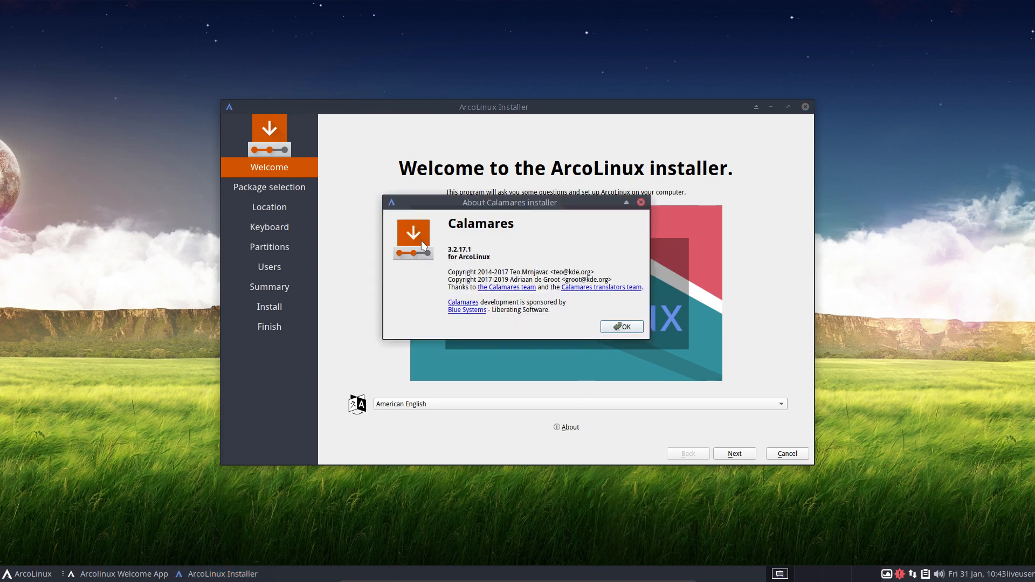
pyautogui.click(626, 327)
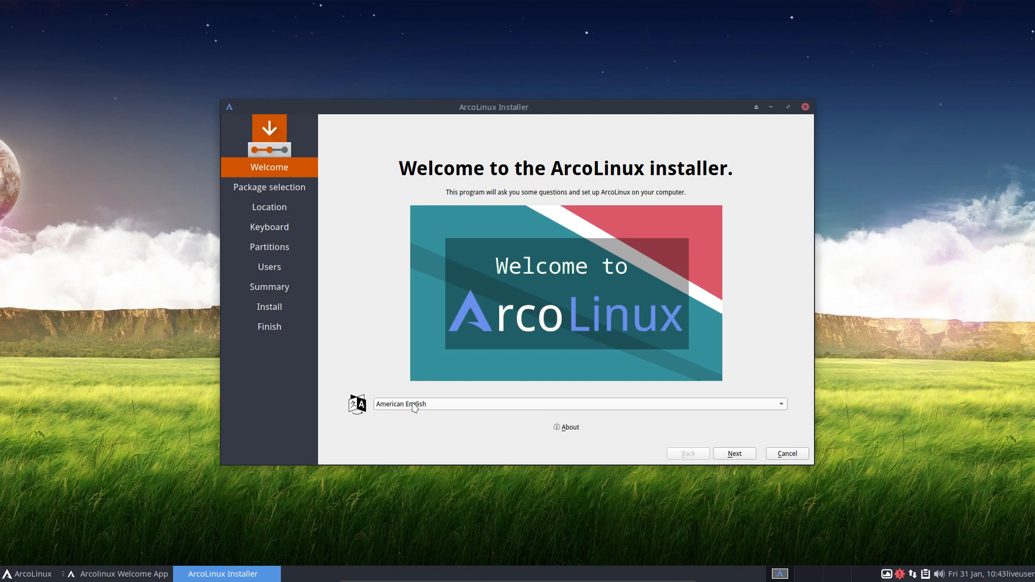
pyautogui.click(414, 405)
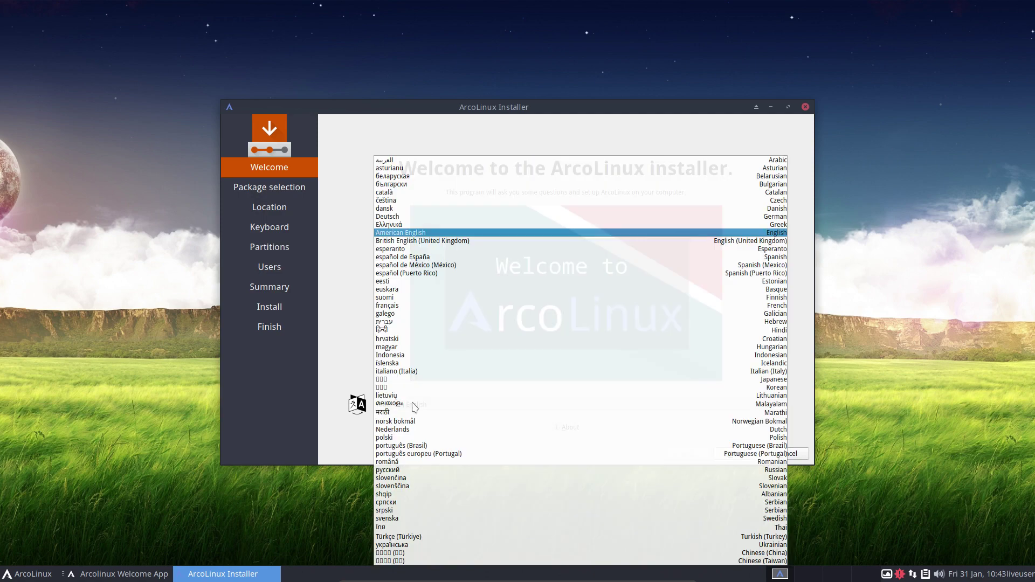
pyautogui.click(422, 307)
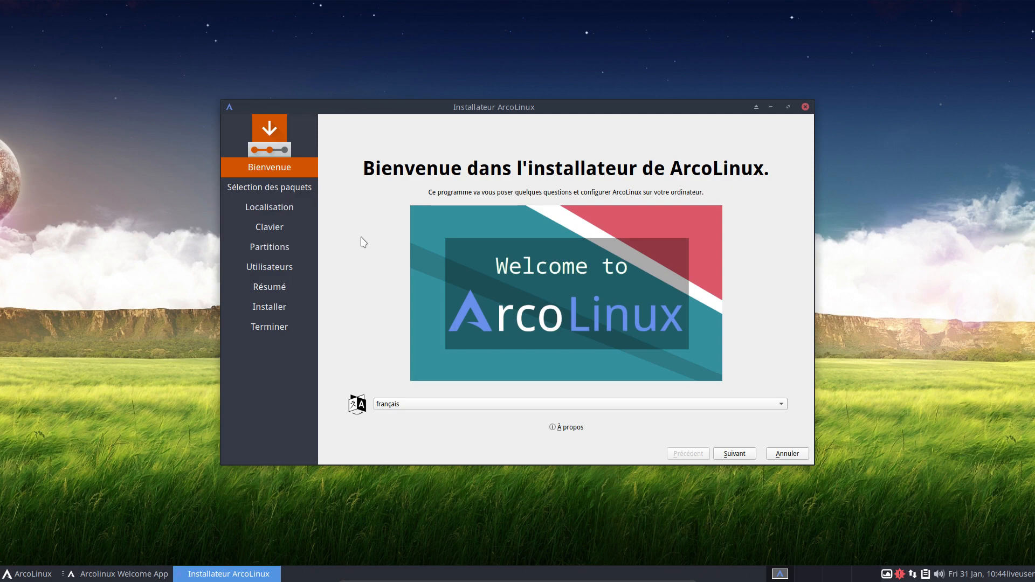
pyautogui.click(728, 455)
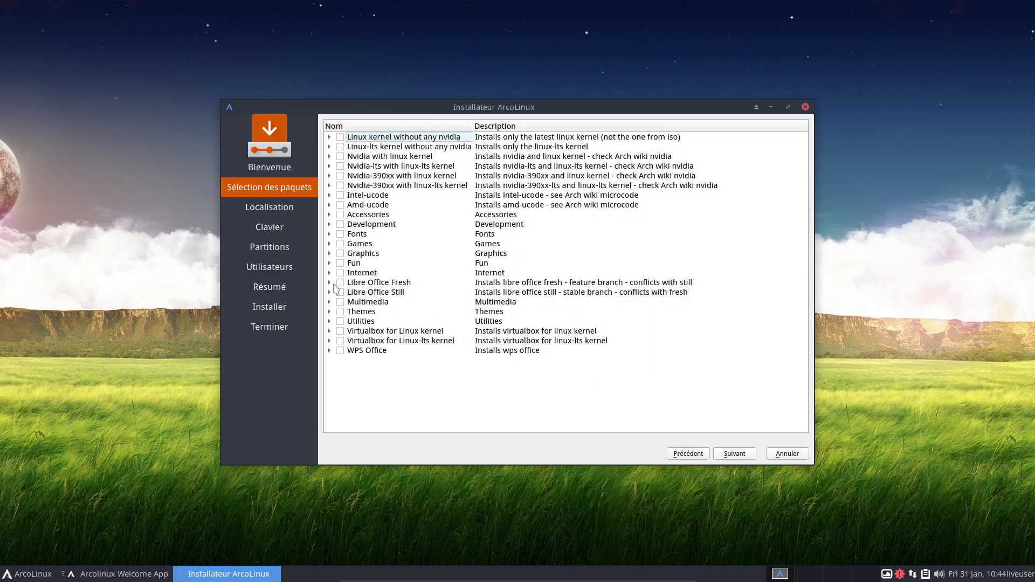
pyautogui.click(329, 283)
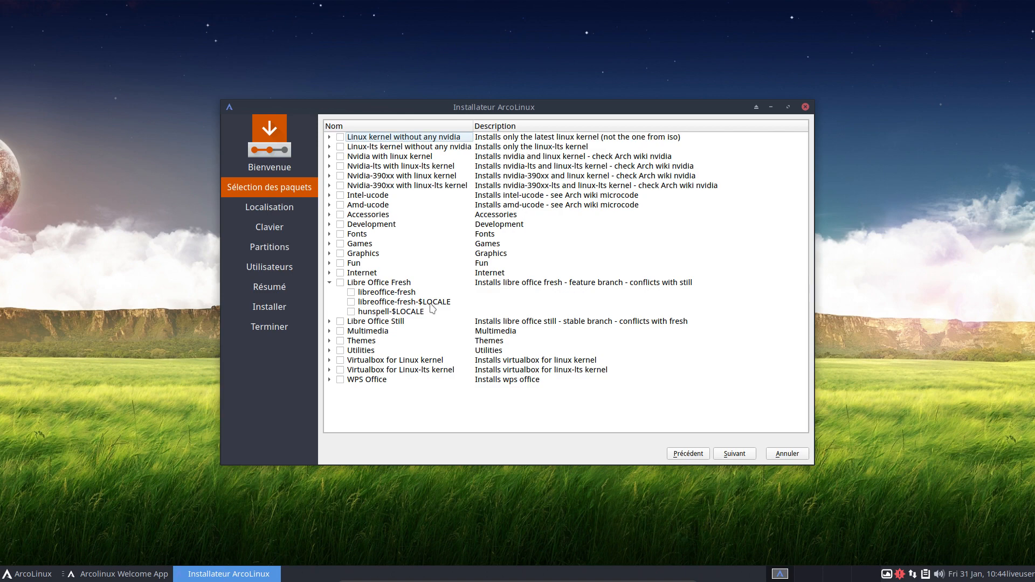
pyautogui.click(690, 454)
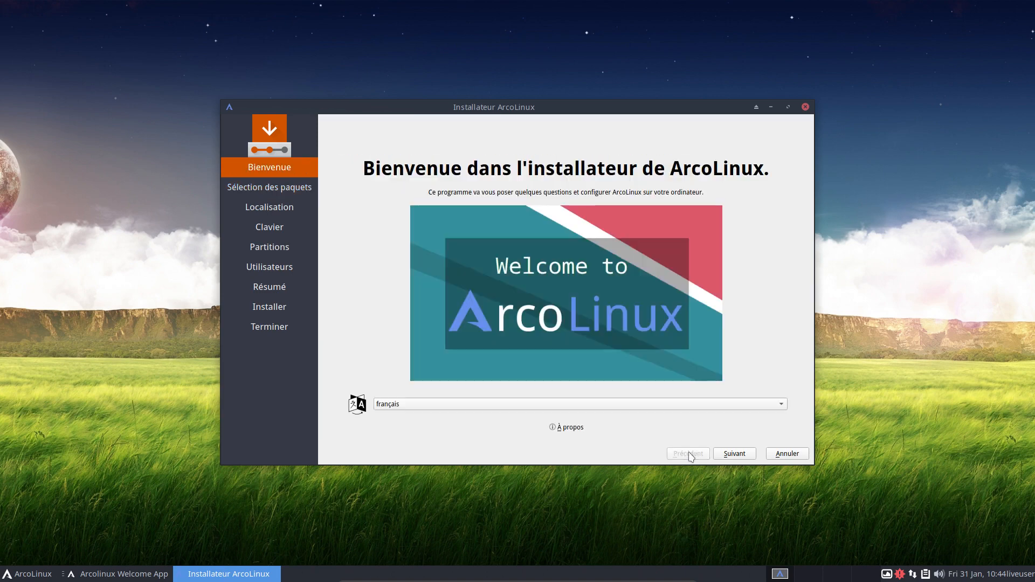
pyautogui.click(466, 405)
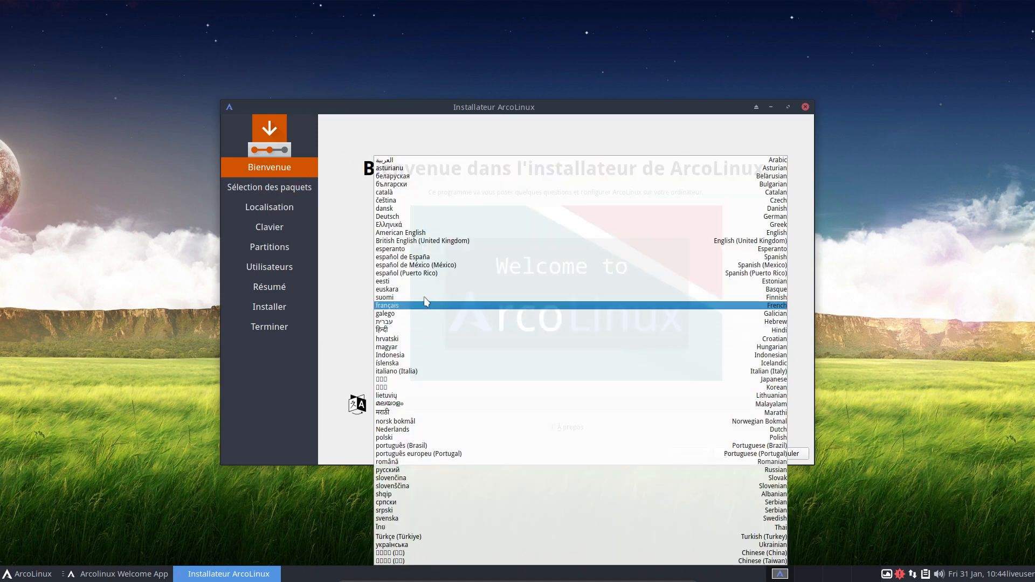
pyautogui.click(426, 234)
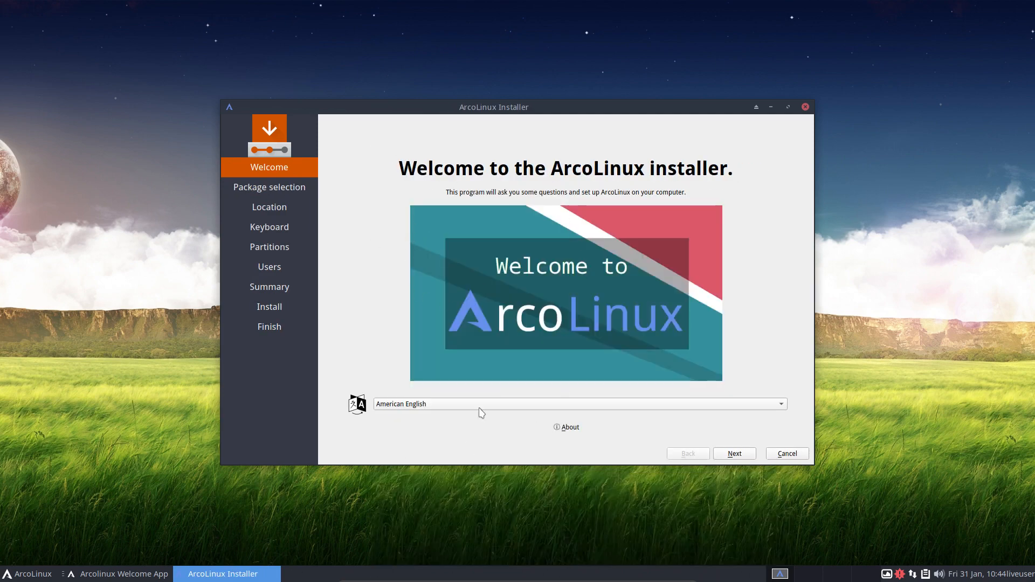
# - Reach package selection, collapse Libre Office Fresh and expand the plain Linux kernel group to its linux package
pyautogui.click(734, 454)
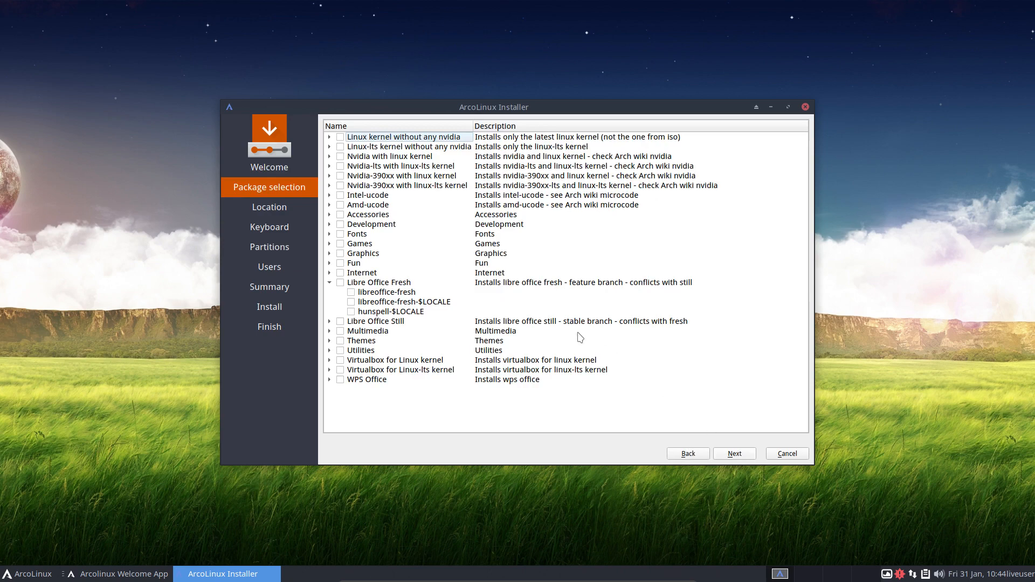
pyautogui.click(328, 283)
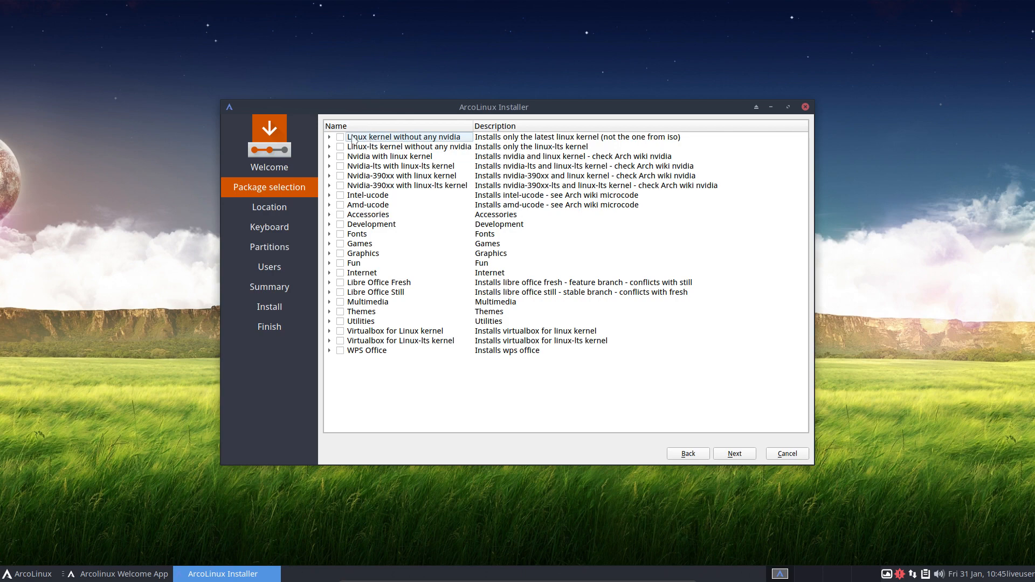
pyautogui.click(330, 137)
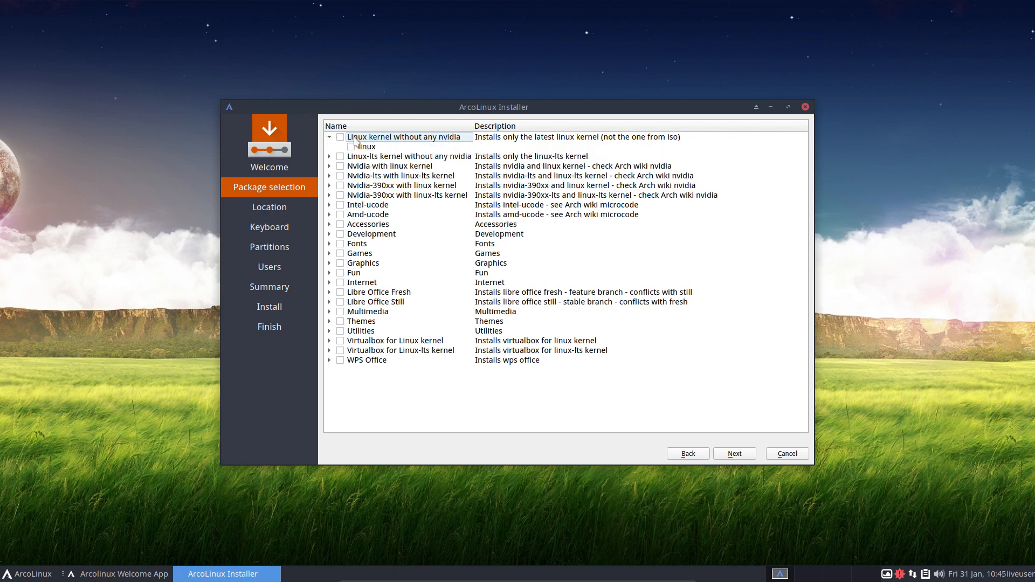
# - Check the running kernel version in the F12 drop-down terminal's neofetch output, then hide it
pyautogui.press('F12')
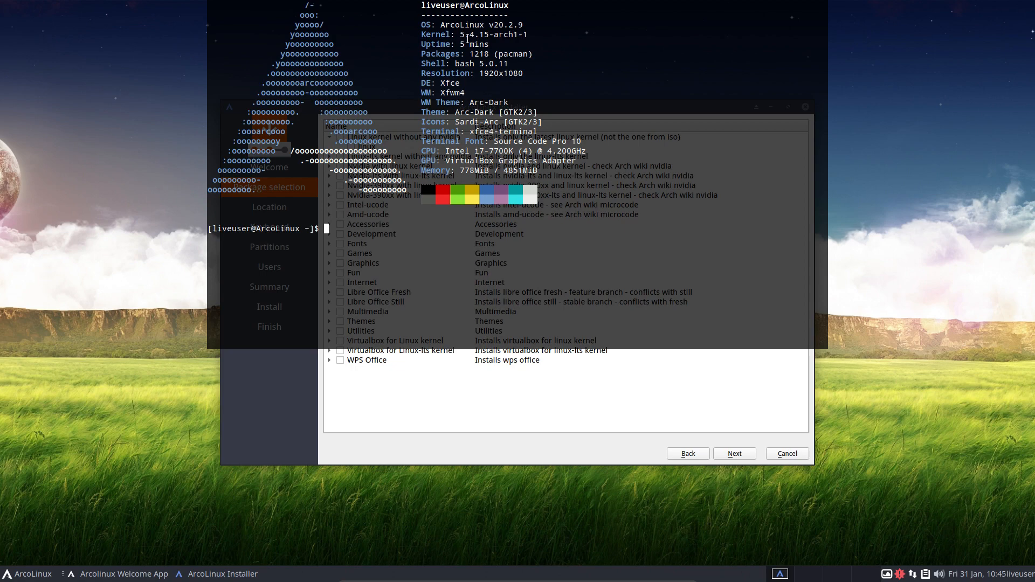
pyautogui.moveTo(461, 34); pyautogui.dragTo(502, 47)
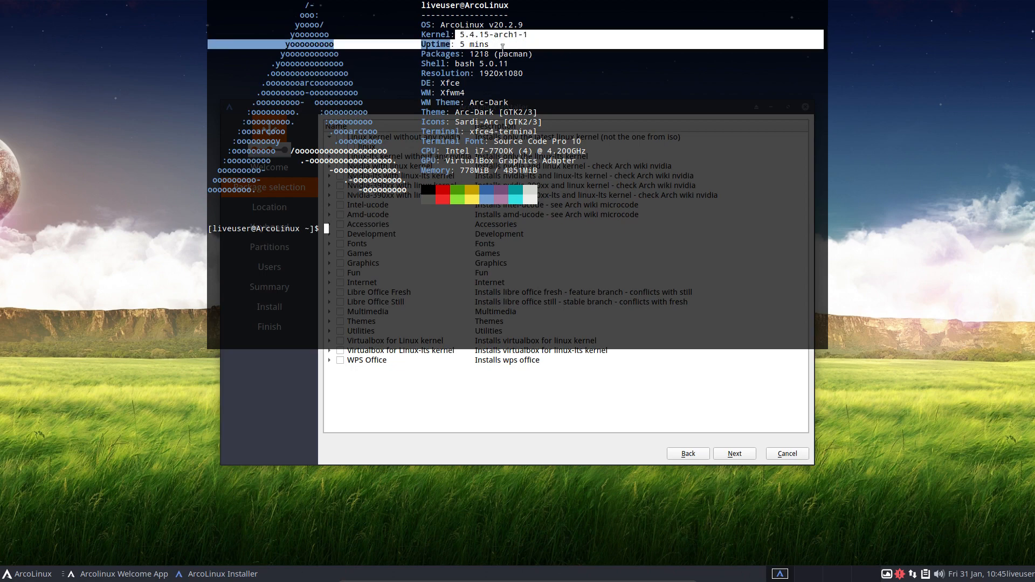
pyautogui.press('F12')
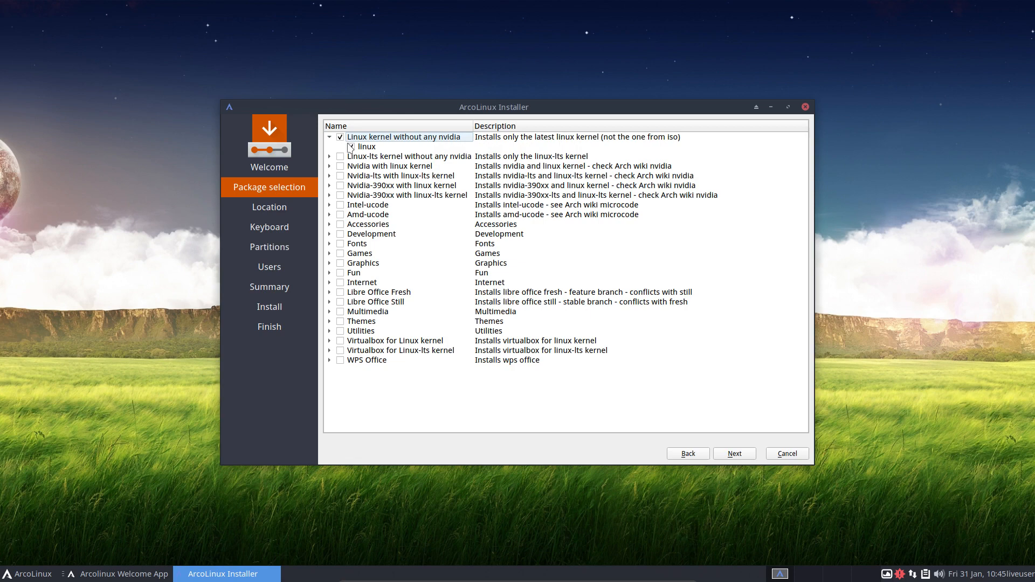
# - Untick the plain Linux kernel group and inspect the Linux-lts kernel group's linux-lts package
pyautogui.click(340, 137)
pyautogui.click(330, 138)
pyautogui.click(330, 147)
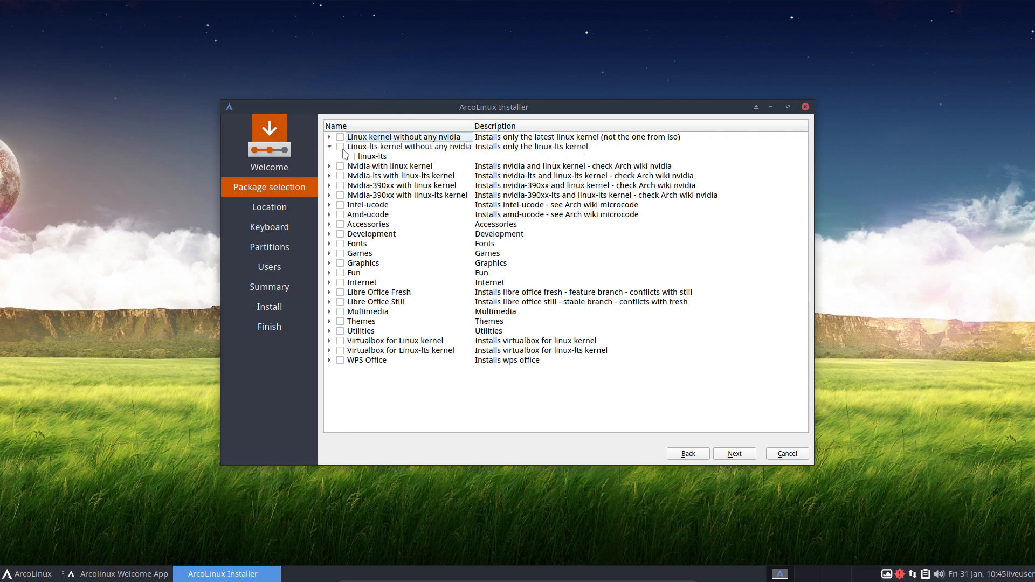
pyautogui.click(341, 147)
pyautogui.click(329, 146)
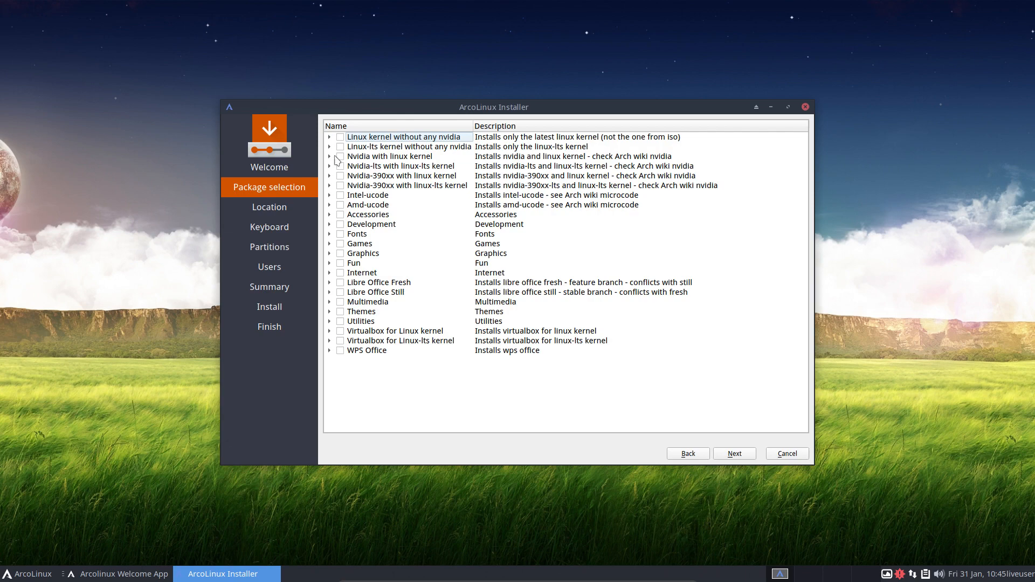
# - Inspect the Nvidia and Nvidia-lts driver groups, leaving Nvidia-lts unticked
pyautogui.click(329, 156)
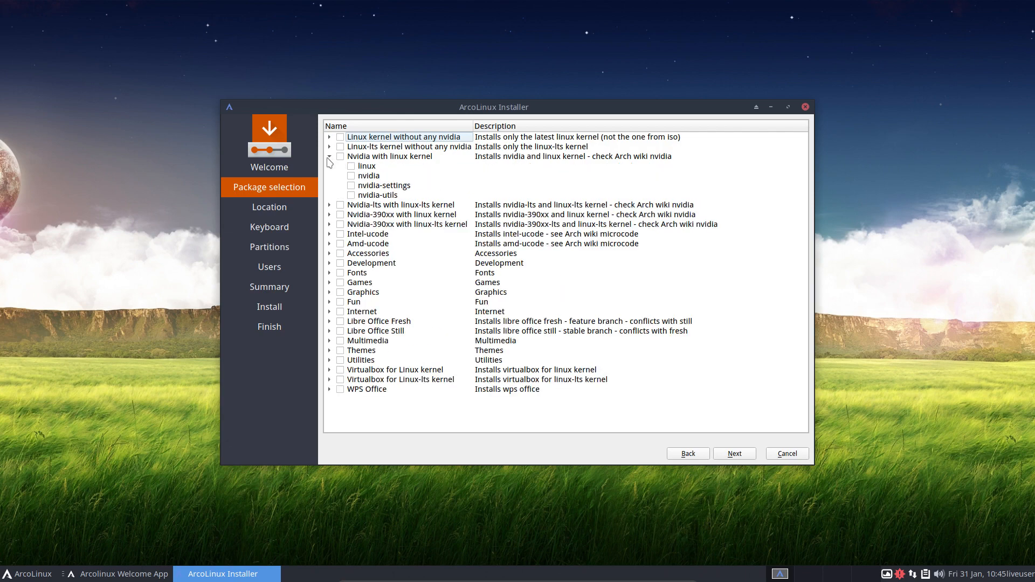
pyautogui.click(340, 156)
pyautogui.click(331, 160)
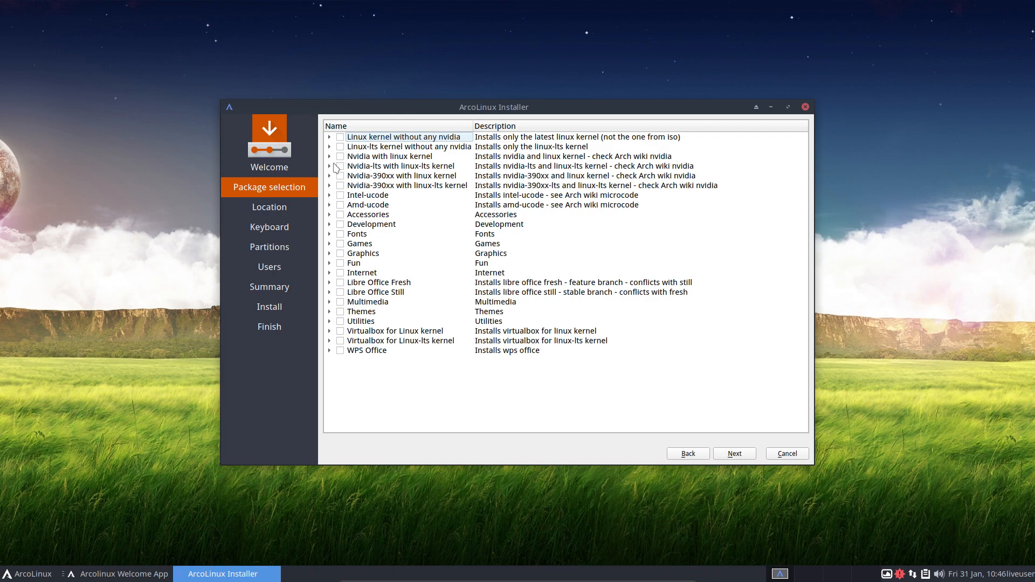
pyautogui.click(329, 166)
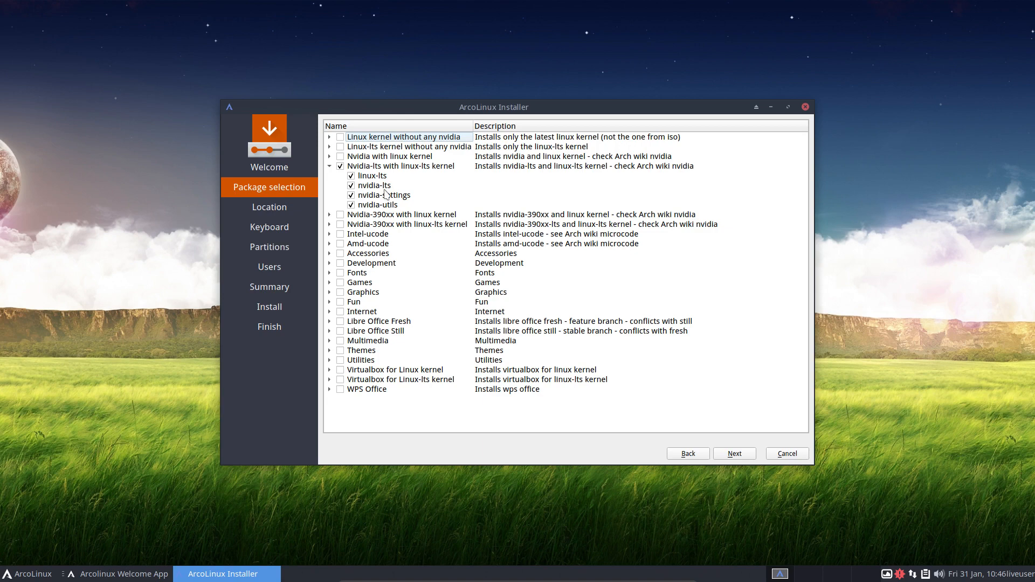
pyautogui.click(340, 167)
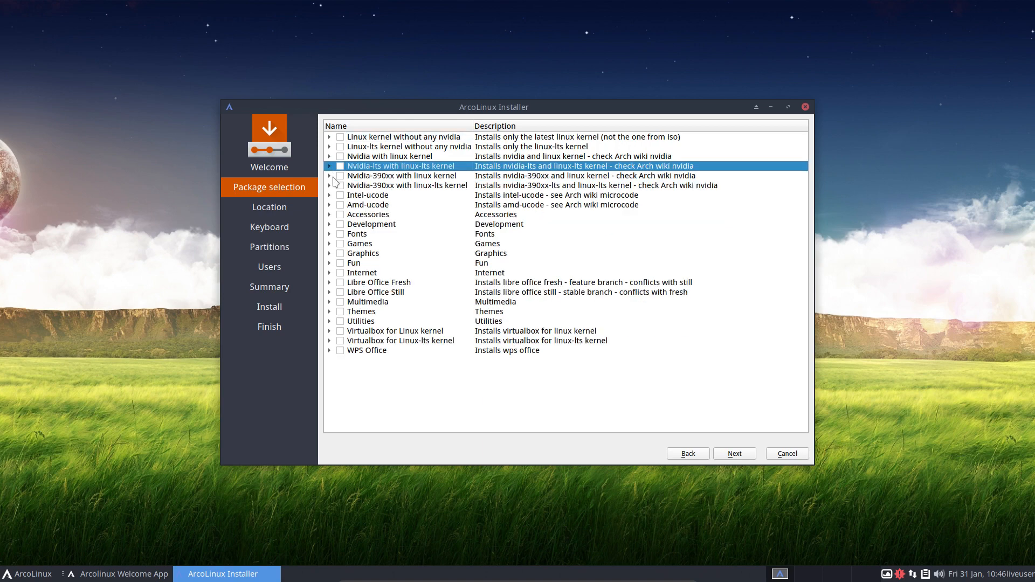
# - Expand and collapse the Nvidia-390xx groups for the linux and linux-lts kernels
pyautogui.click(328, 176)
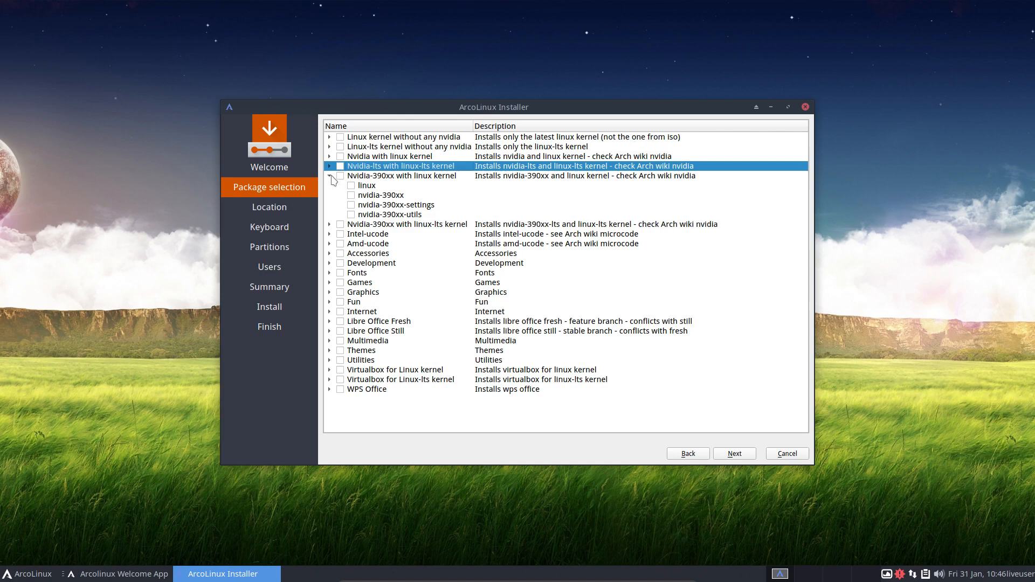
pyautogui.click(330, 176)
pyautogui.click(330, 186)
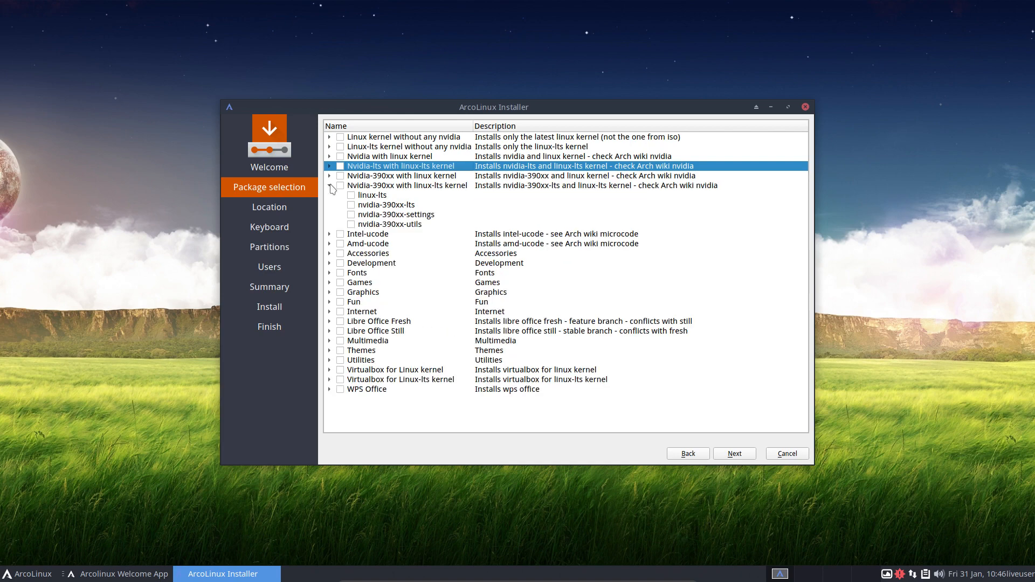
pyautogui.click(330, 185)
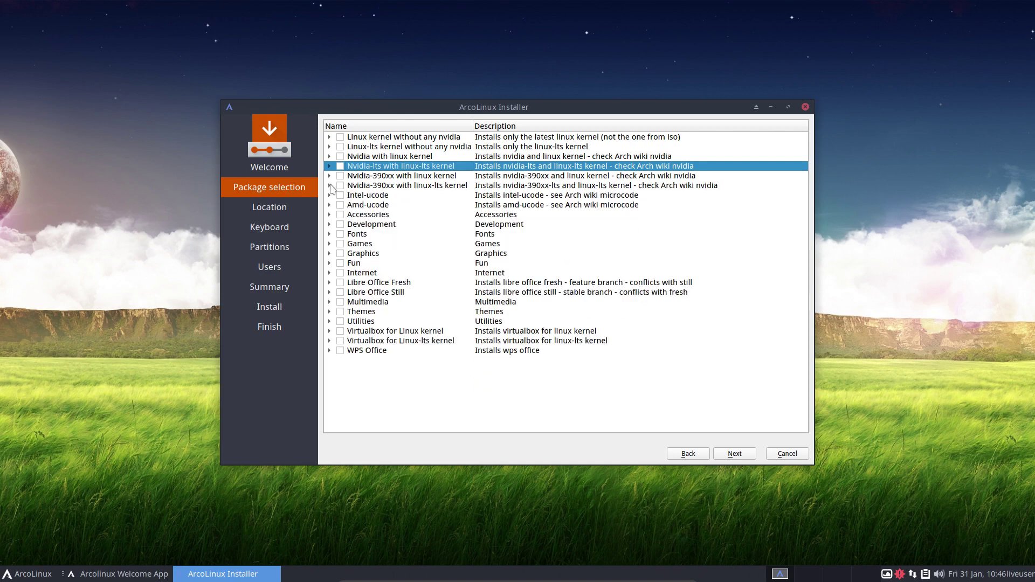
# - Expand the Accessories and Development groups to see their packages
pyautogui.click(364, 197)
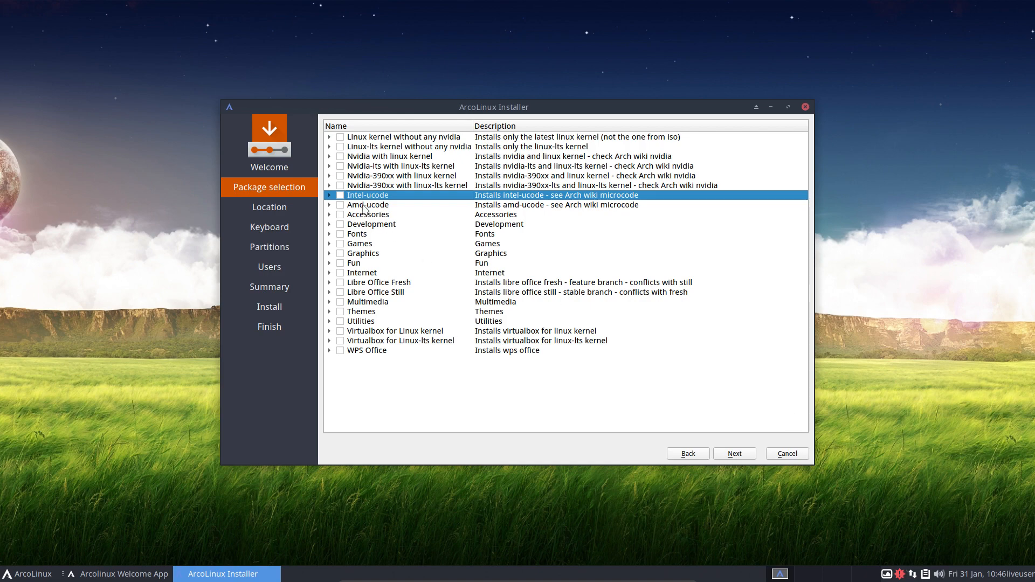
pyautogui.click(329, 216)
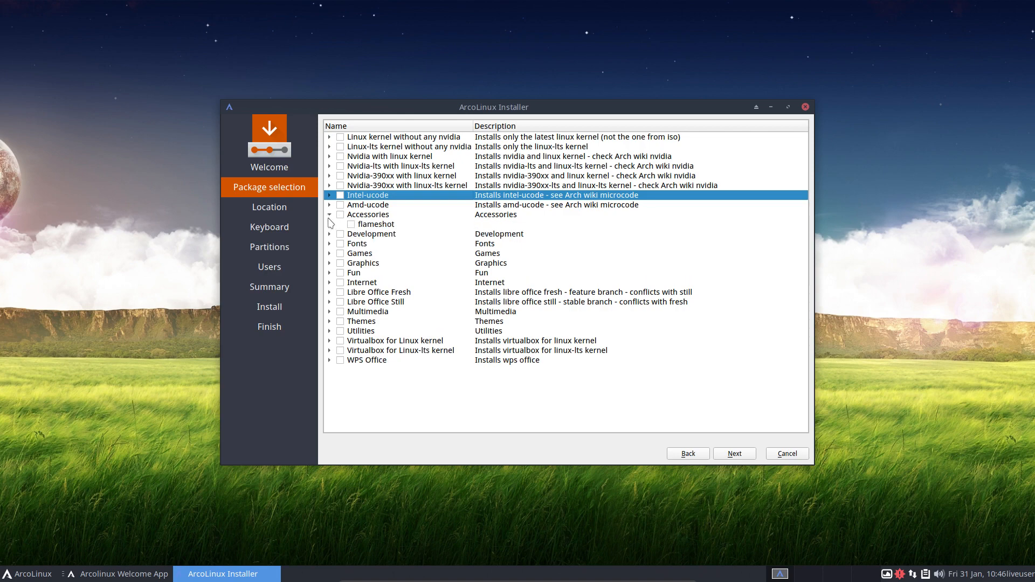
pyautogui.click(329, 234)
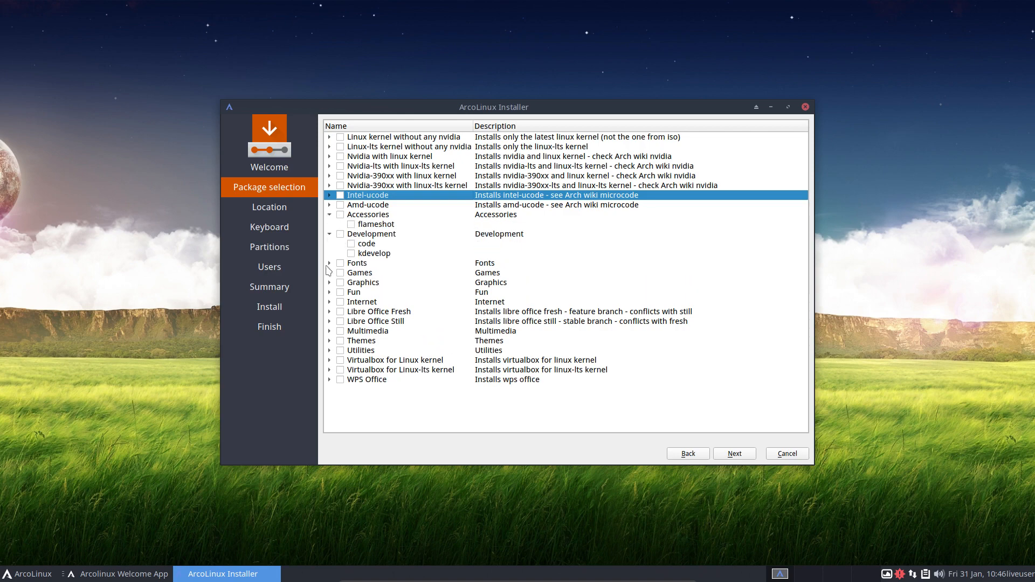
# - Try selecting Development with and without kdevelop, leave it unchecked, and expand Fonts and Games
pyautogui.click(341, 233)
pyautogui.click(351, 253)
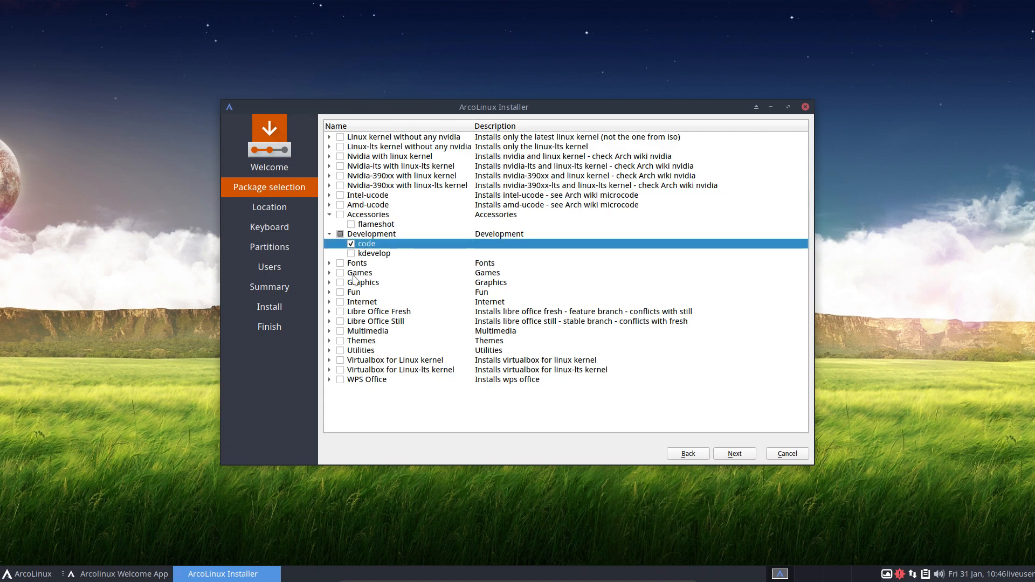
pyautogui.click(340, 234)
pyautogui.click(340, 235)
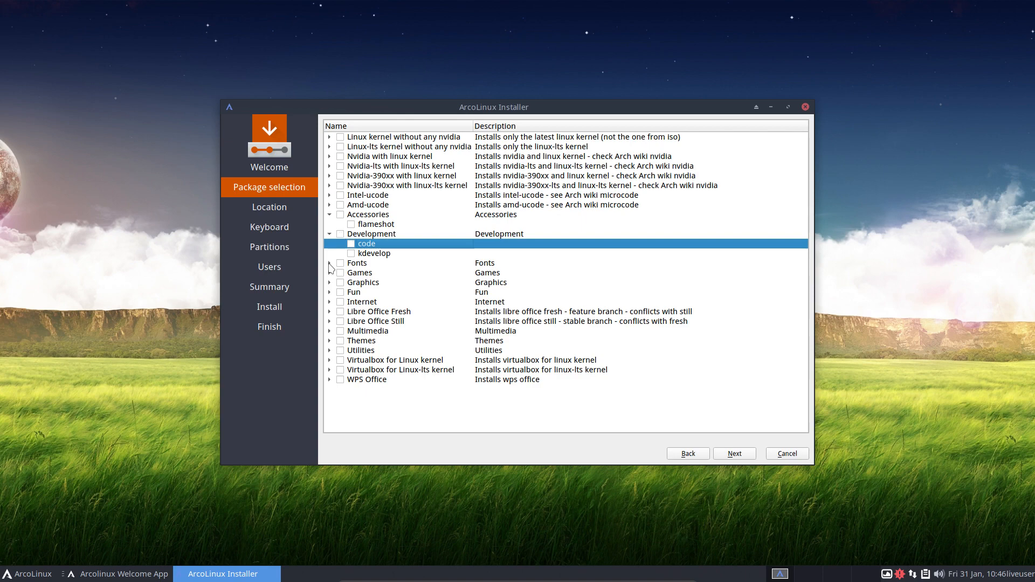
pyautogui.click(329, 263)
pyautogui.click(329, 282)
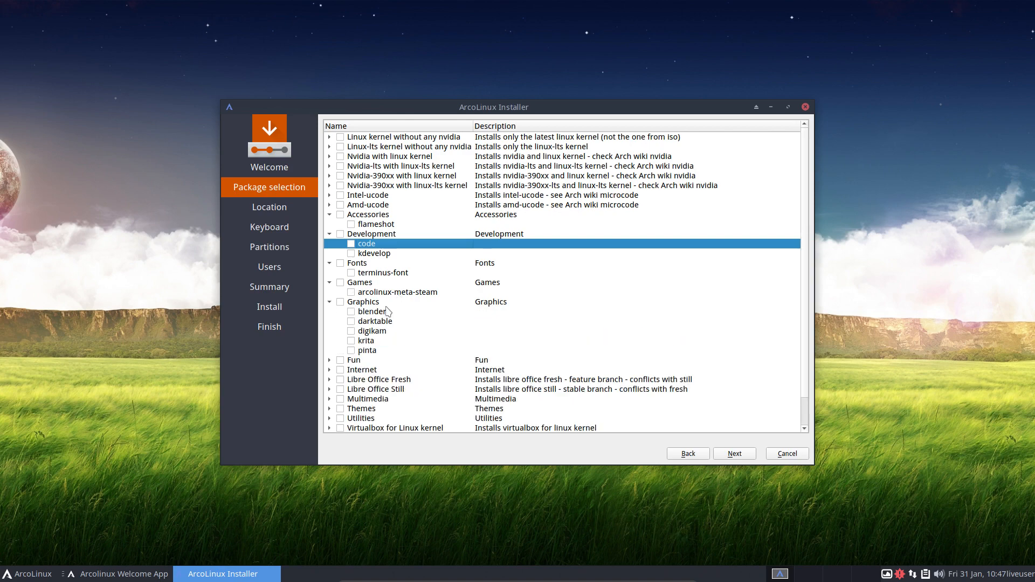
# - Expand the Graphics, Fun, Internet, Libre Office Fresh and Libre Office Still groups
pyautogui.click(329, 301)
pyautogui.scroll(-1, 397, 313)
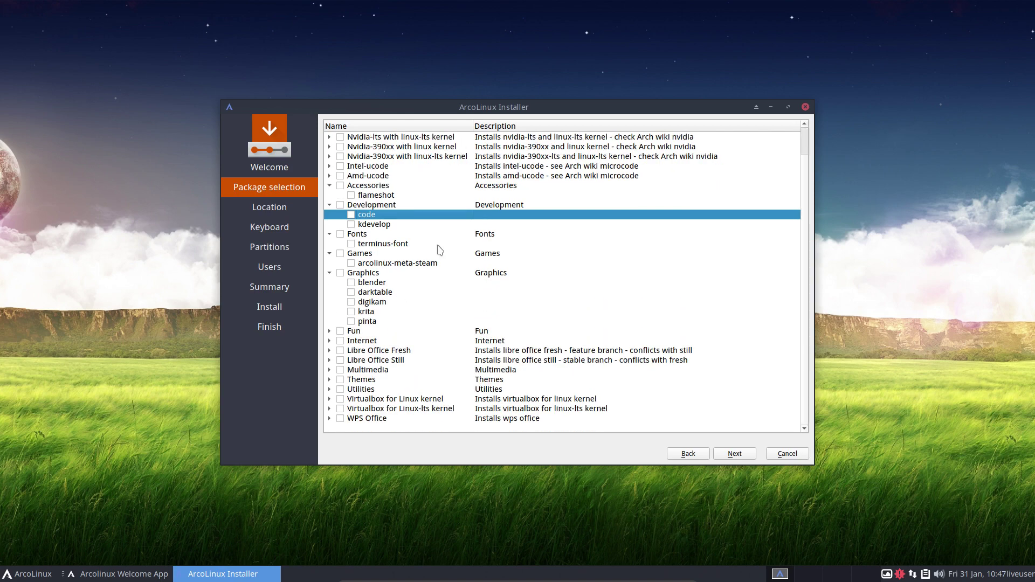
pyautogui.click(329, 331)
pyautogui.scroll(-1, 415, 341)
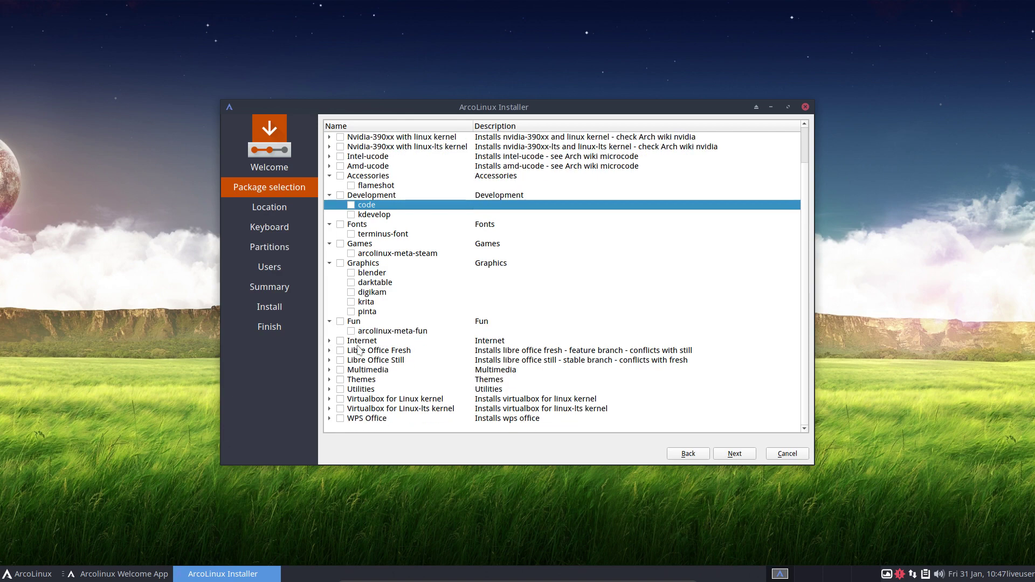
pyautogui.click(330, 341)
pyautogui.scroll(-5, 368, 360)
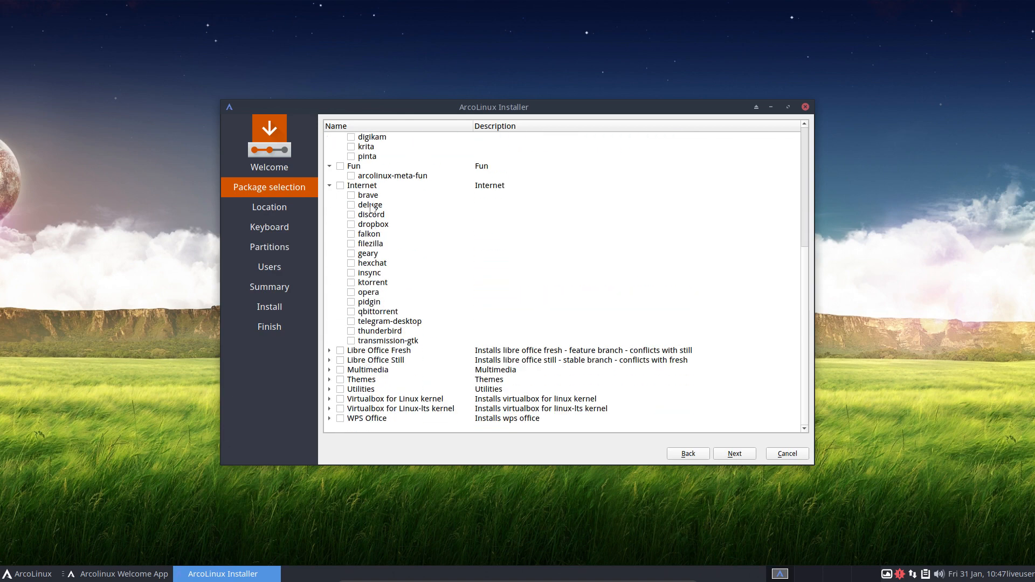
pyautogui.click(329, 352)
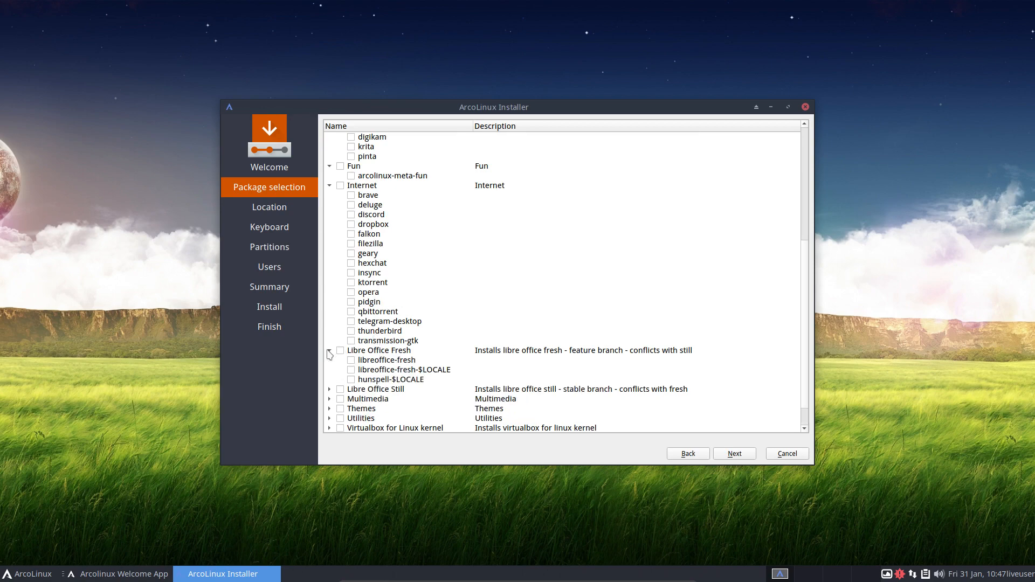
pyautogui.scroll(-1, 329, 355)
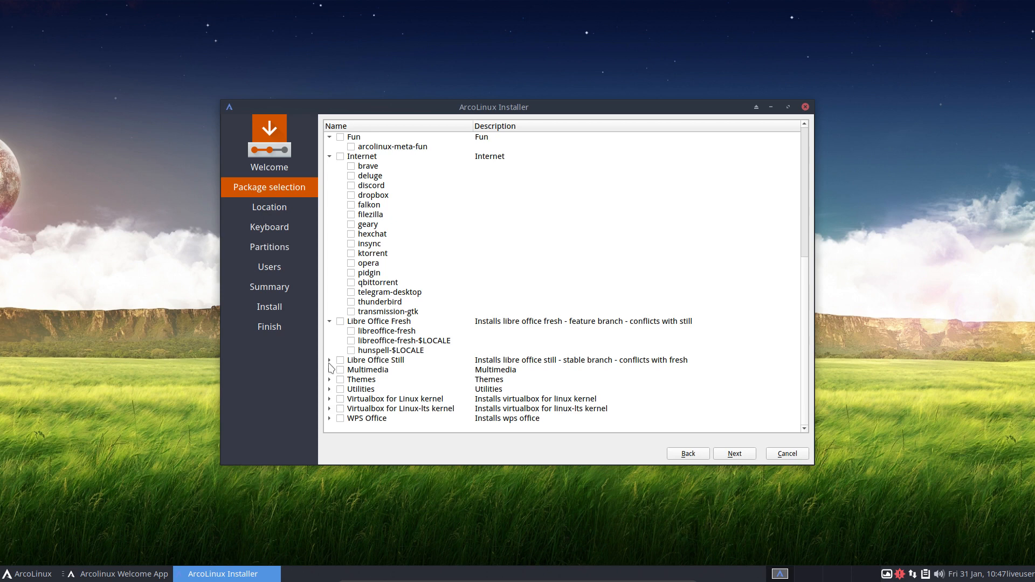
pyautogui.click(329, 361)
pyautogui.scroll(-1, 350, 373)
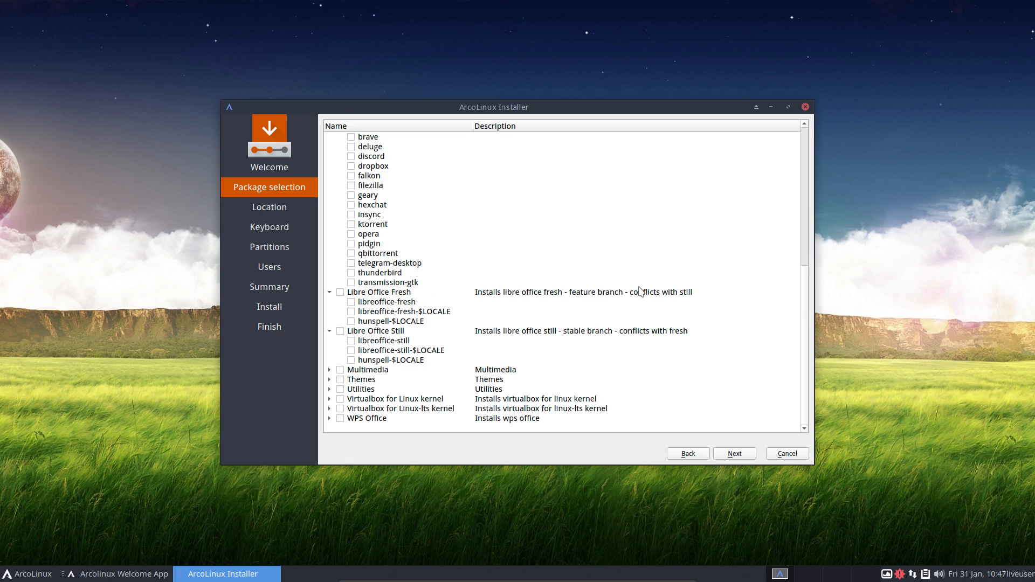
# - Expand the Multimedia, Themes, Utilities and WPS Office groups to browse their packages
pyautogui.click(402, 293)
pyautogui.click(416, 333)
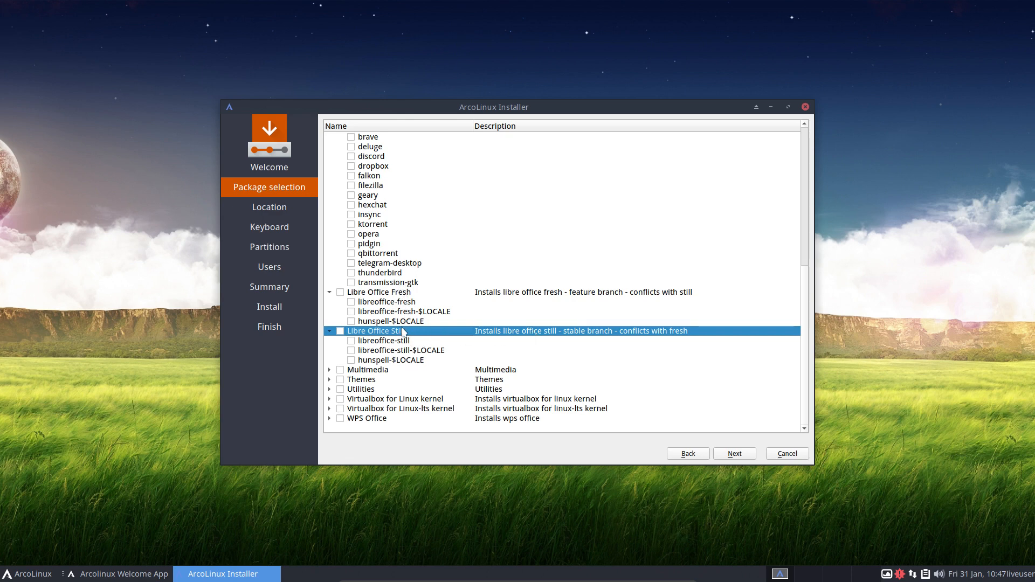
pyautogui.click(329, 371)
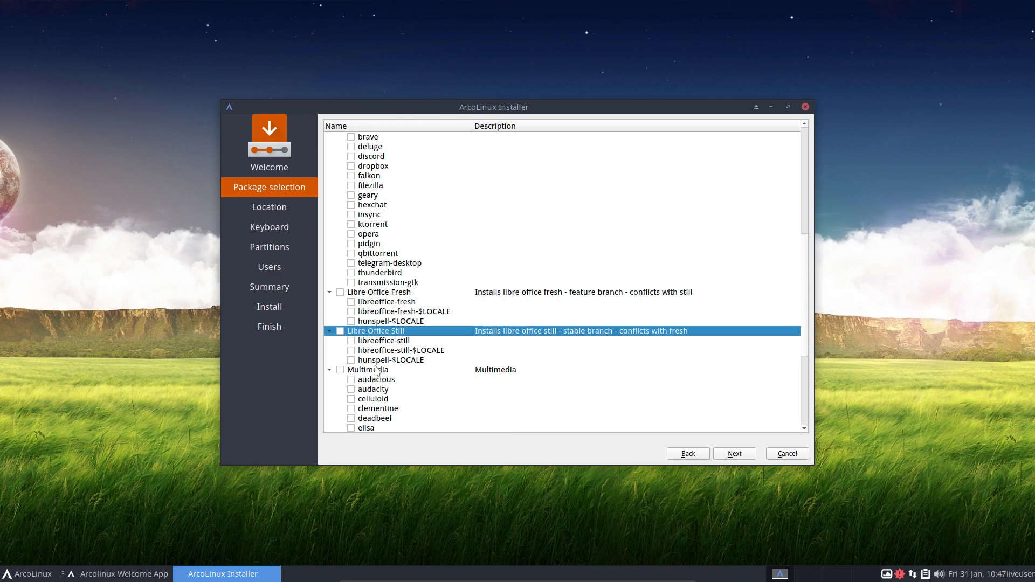
pyautogui.scroll(-5, 377, 370)
pyautogui.scroll(-1, 377, 371)
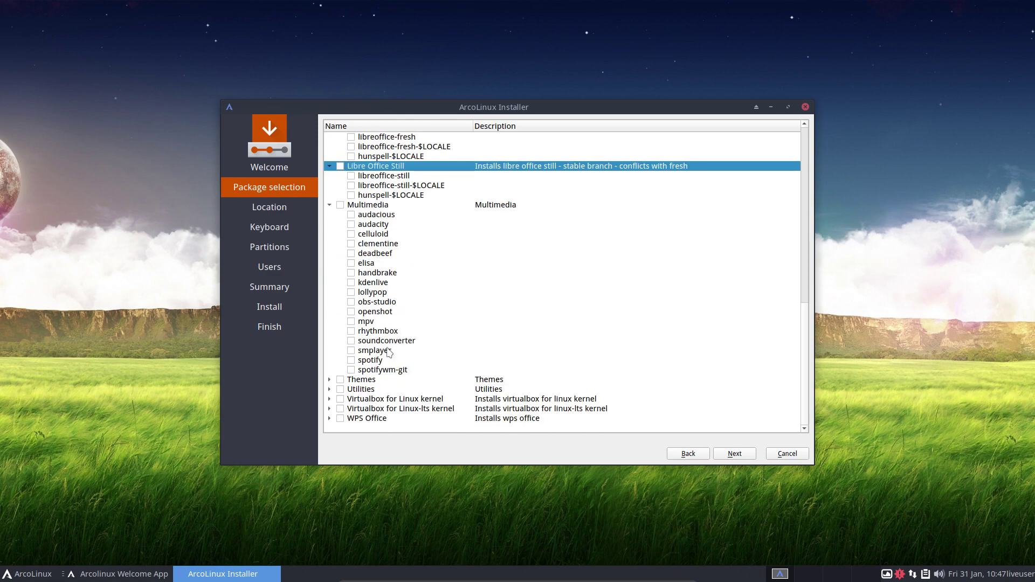
pyautogui.click(331, 379)
pyautogui.scroll(-3, 471, 338)
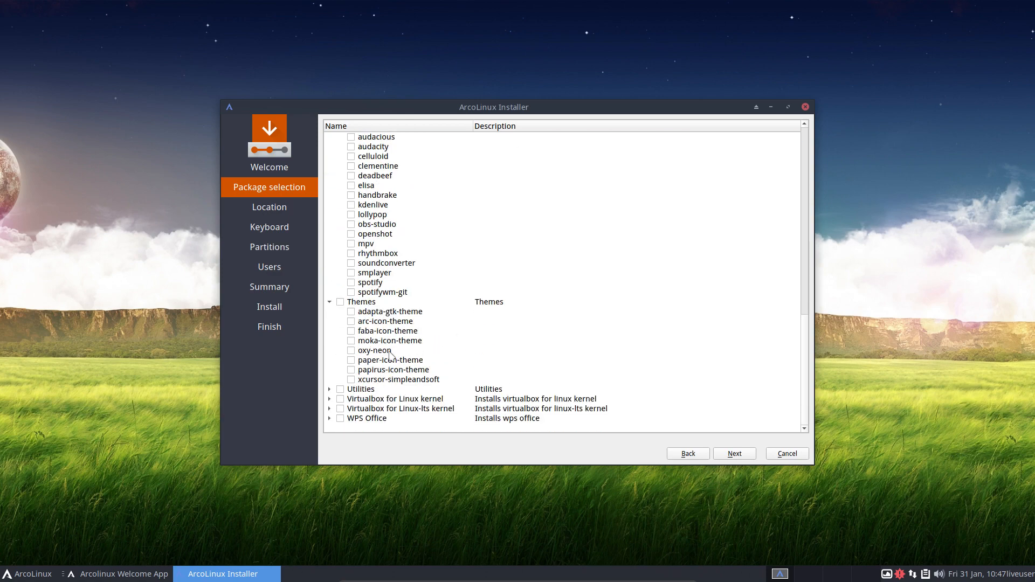
pyautogui.click(329, 390)
pyautogui.scroll(-1, 486, 374)
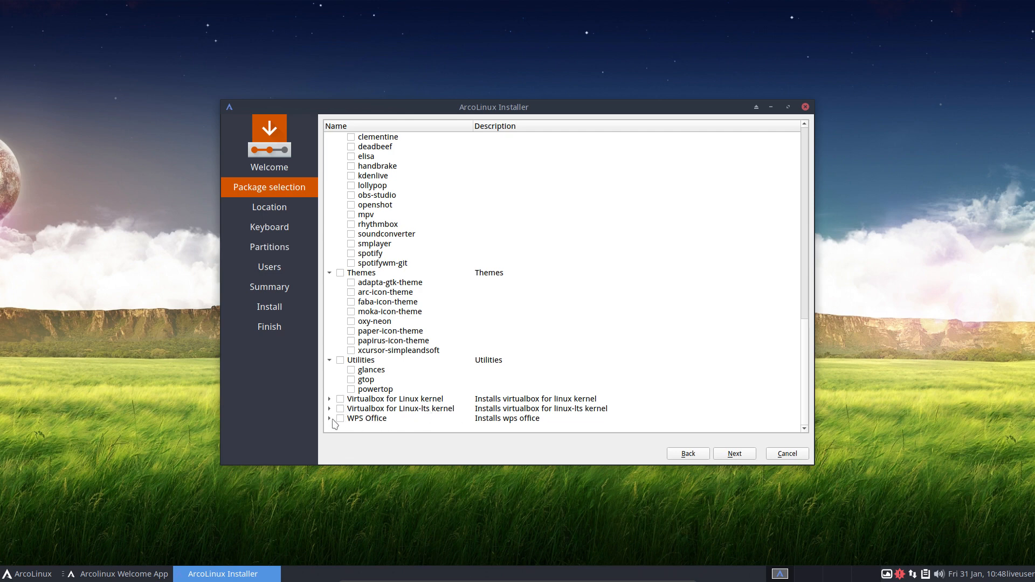
pyautogui.click(330, 418)
pyautogui.scroll(-1, 415, 404)
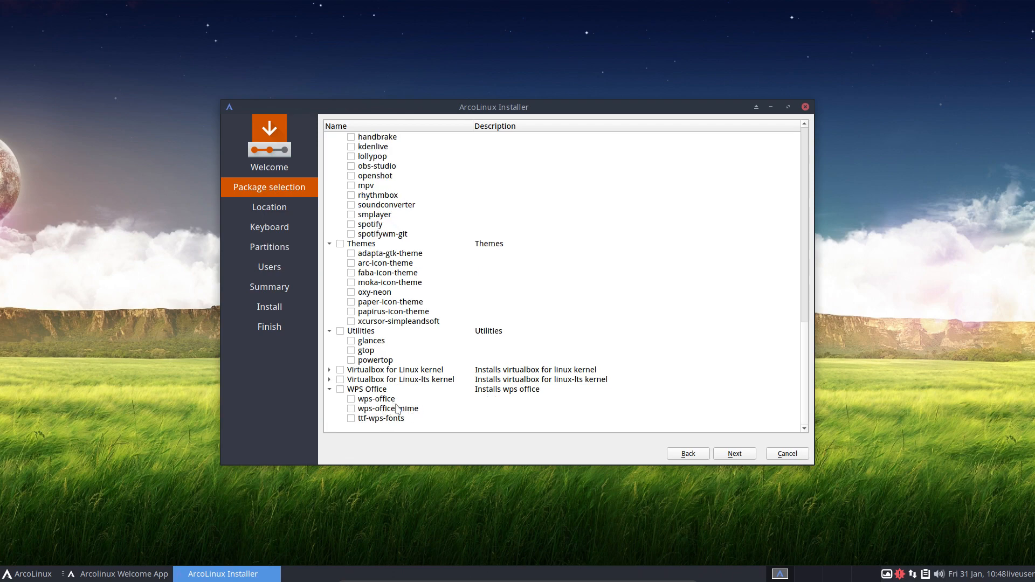
pyautogui.scroll(10, 409, 367)
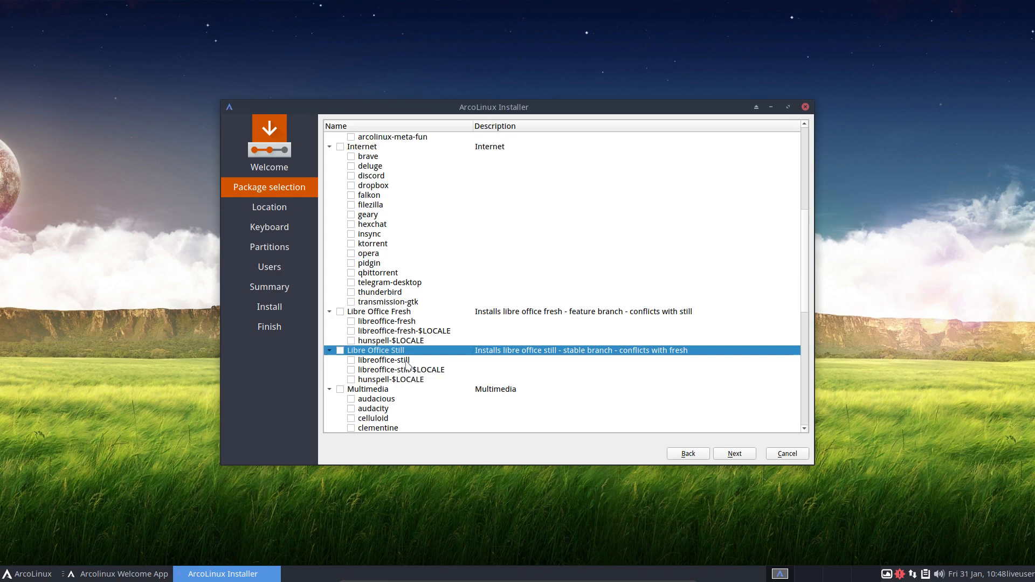
pyautogui.scroll(8, 408, 367)
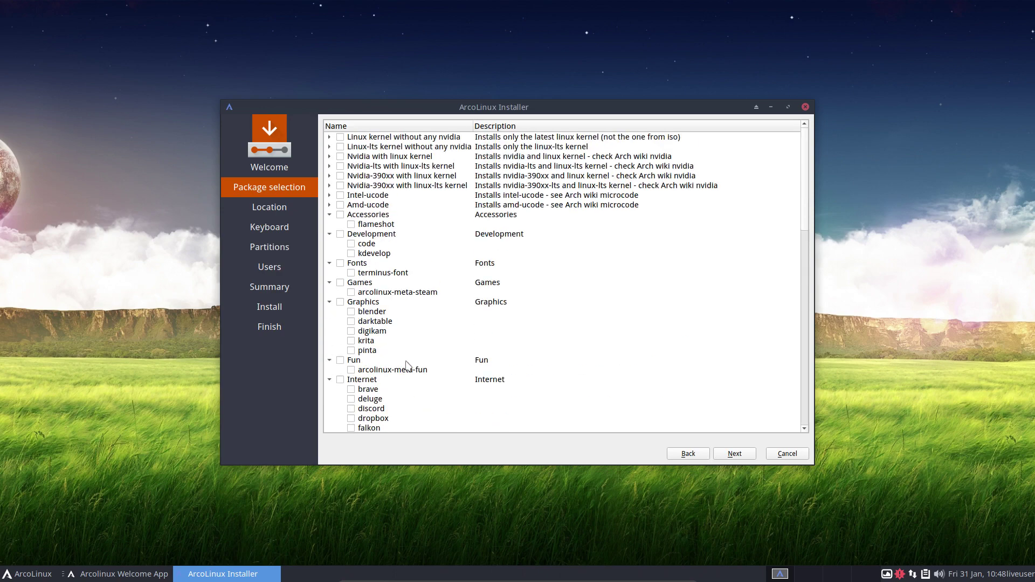
# - Collapse every package group again and briefly check the Whisker application menu
pyautogui.click(329, 214)
pyautogui.click(330, 224)
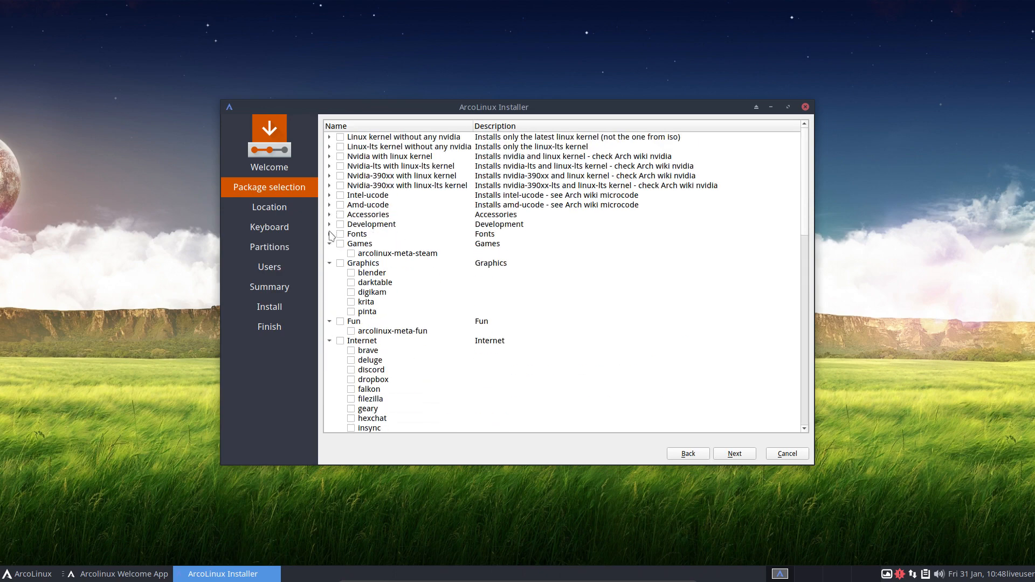
pyautogui.click(330, 244)
pyautogui.click(329, 253)
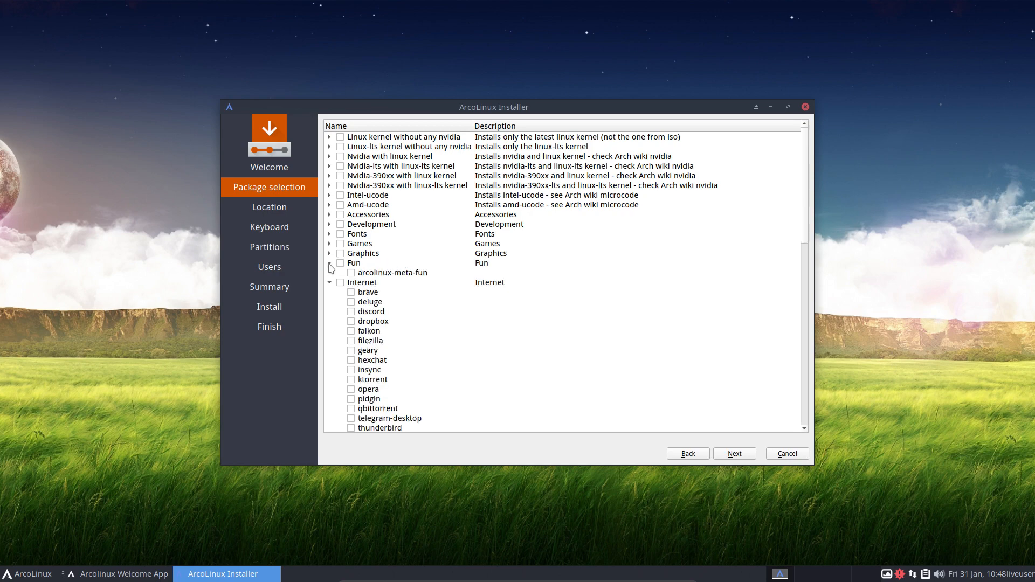
pyautogui.click(329, 273)
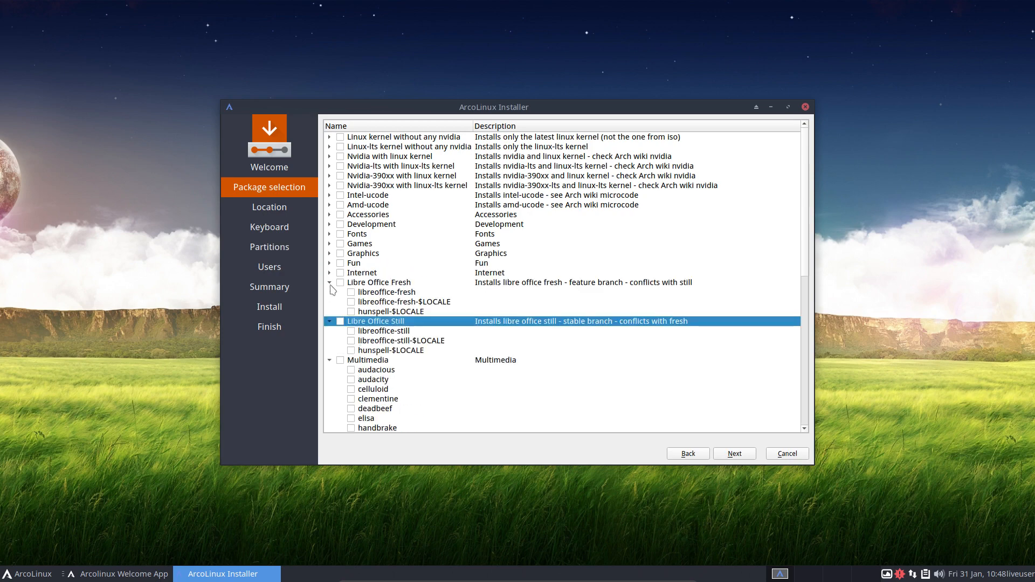
pyautogui.click(330, 283)
pyautogui.click(329, 293)
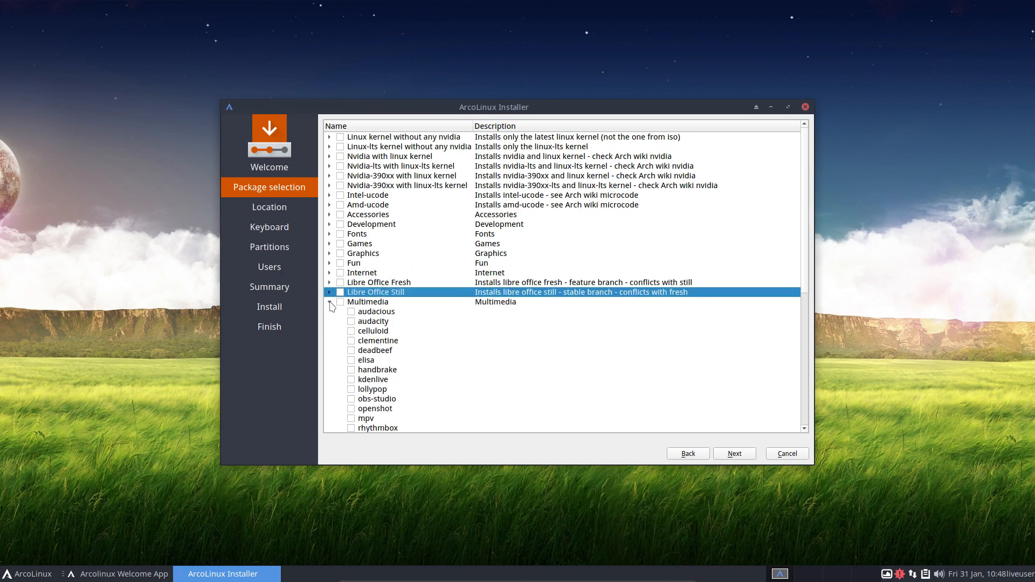
pyautogui.click(329, 301)
pyautogui.click(329, 322)
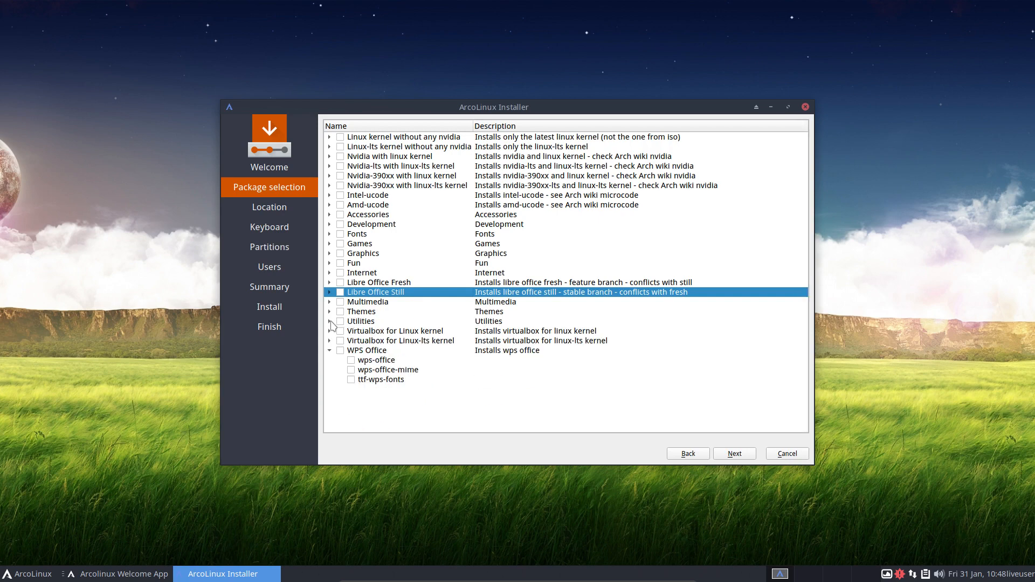
pyautogui.click(329, 350)
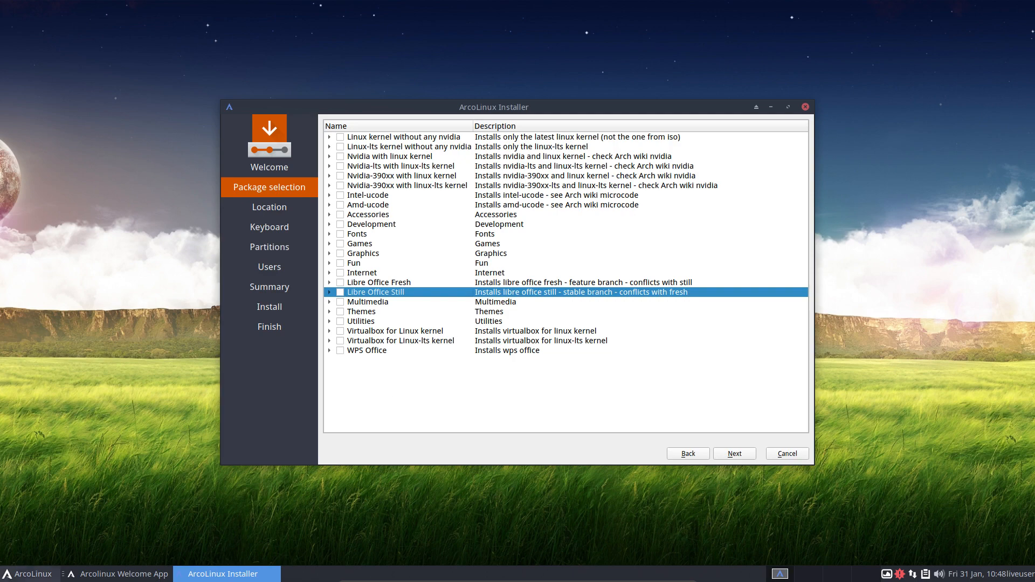
pyautogui.click(54, 571)
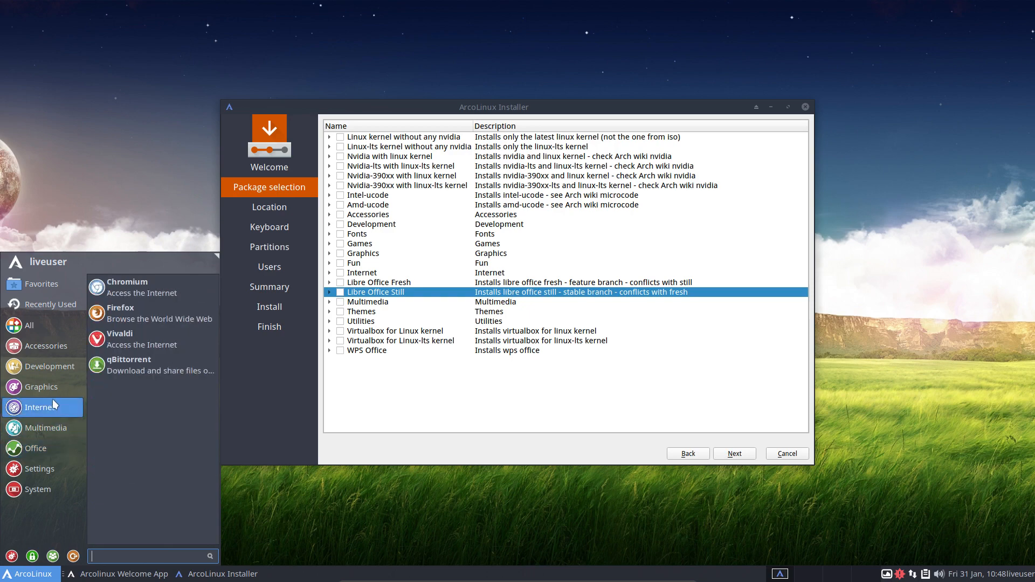
pyautogui.moveTo(49, 366)
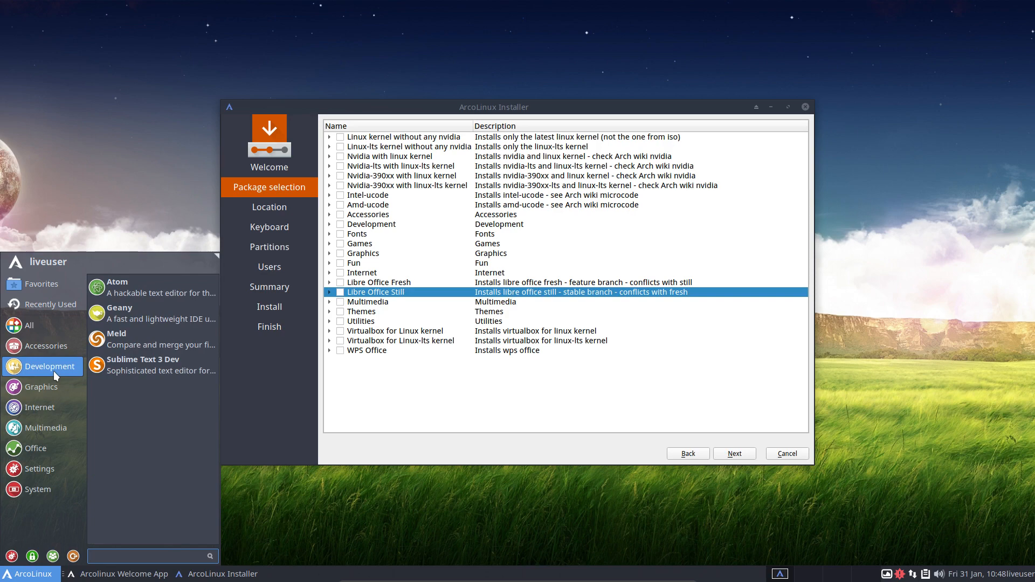
pyautogui.click(370, 391)
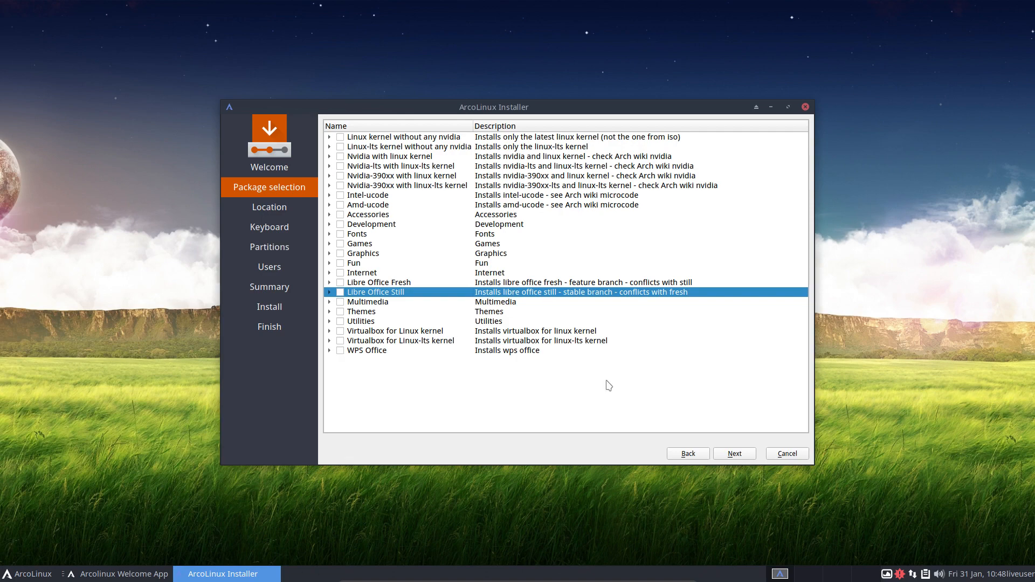
# - On the Location page try Asian map zones, set the time zone back to Europe/Brussels, and continue to Keyboard
pyautogui.click(740, 458)
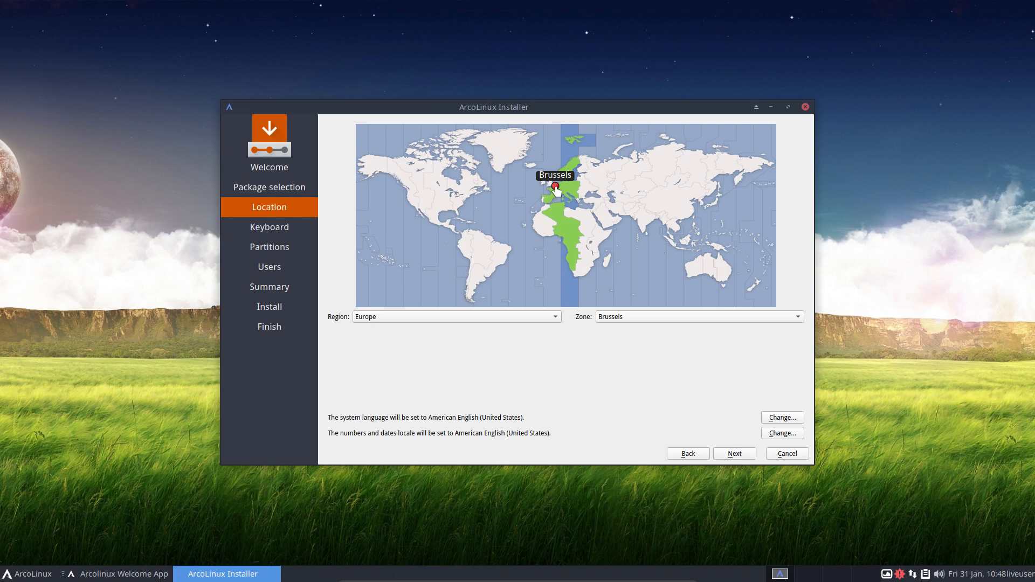
pyautogui.click(430, 317)
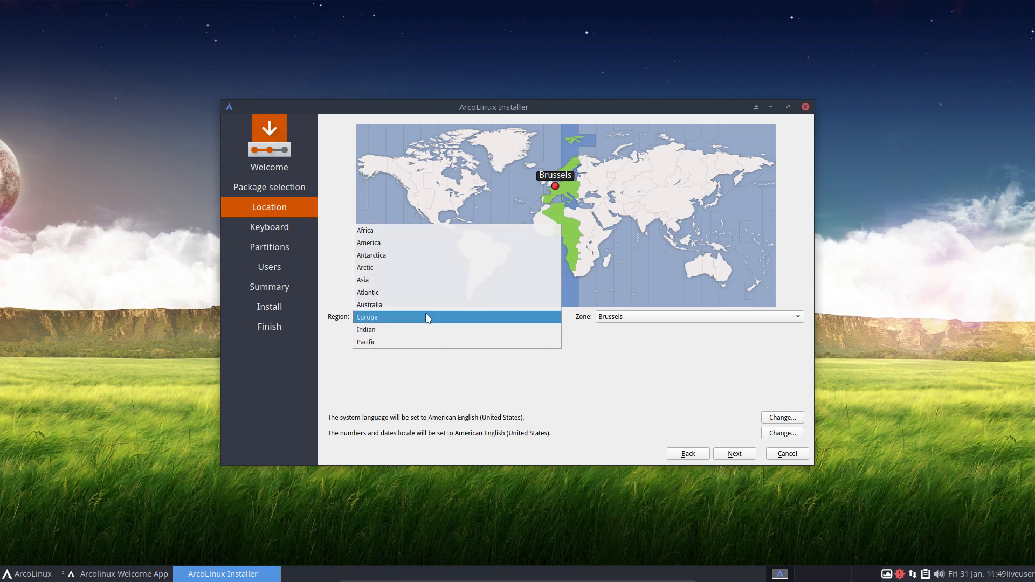
pyautogui.click(640, 229)
pyautogui.click(672, 175)
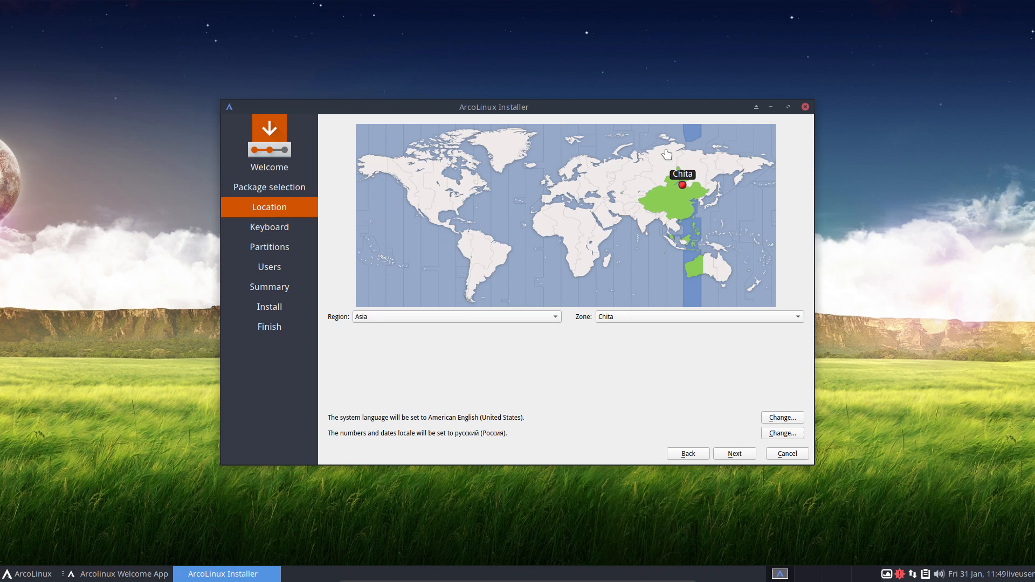
pyautogui.click(606, 201)
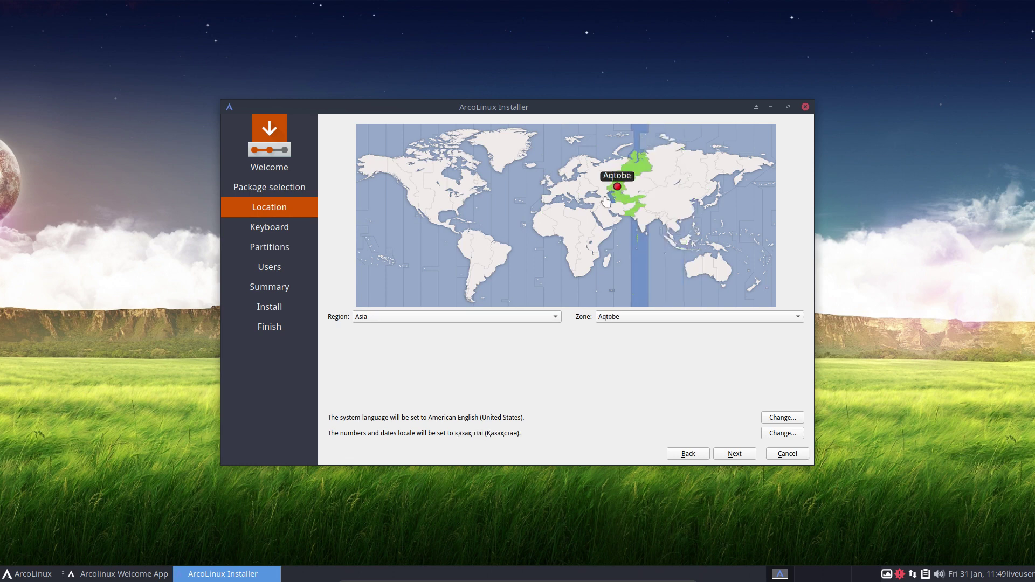
pyautogui.click(554, 190)
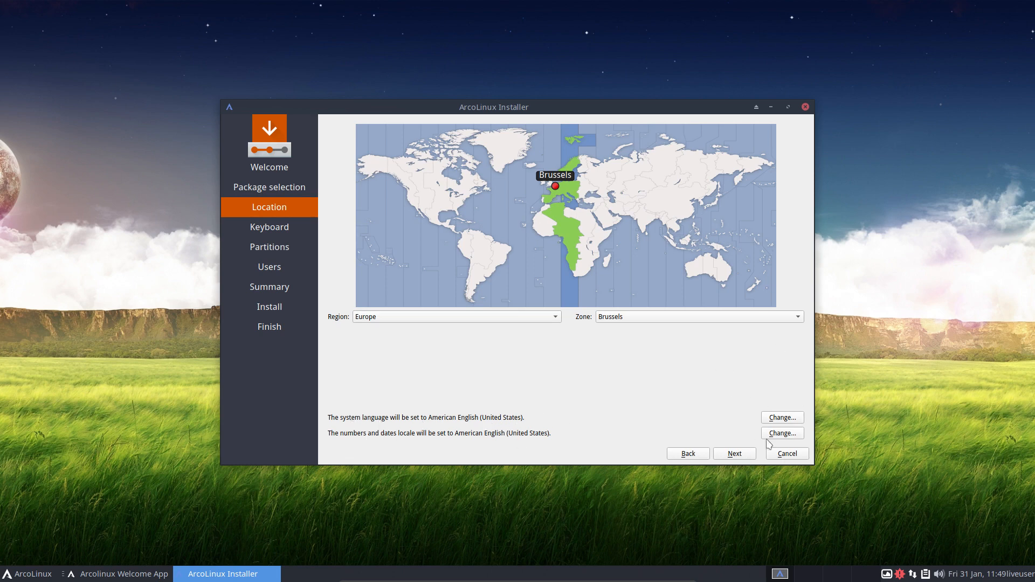
pyautogui.click(744, 458)
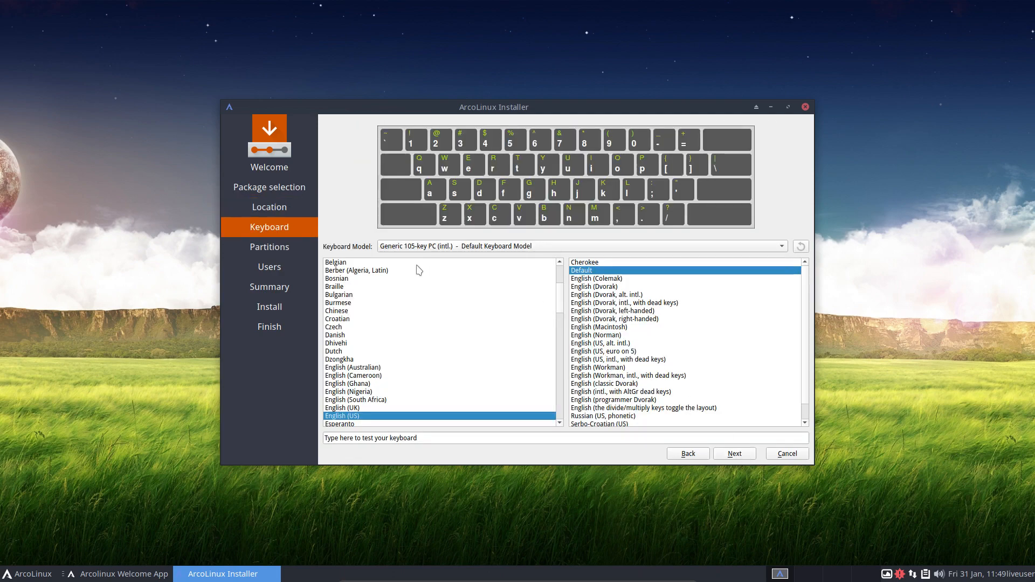
# - Pick the Belgian keyboard layout and continue to the Partitions page for VBOX HARDDISK
pyautogui.click(357, 262)
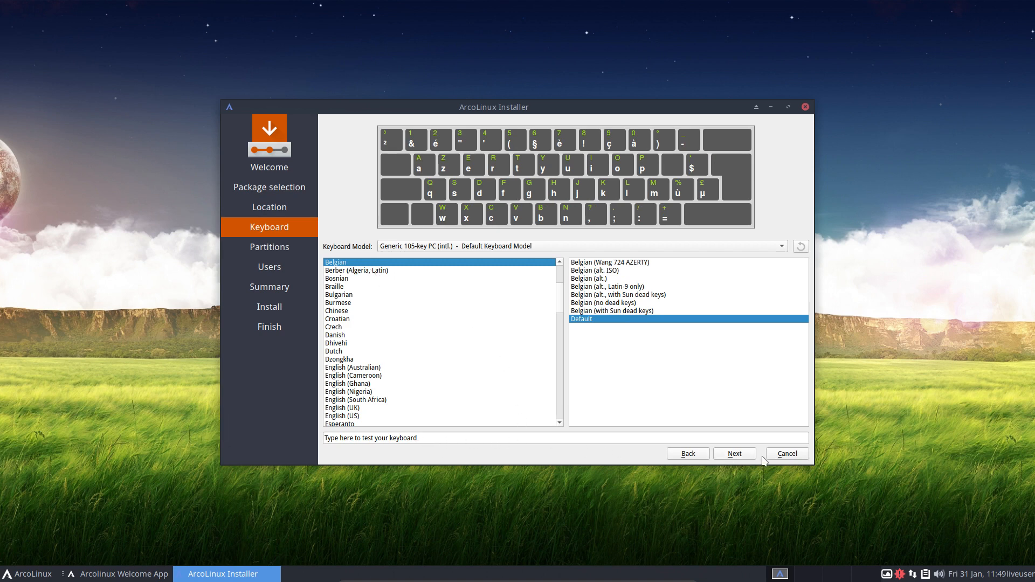
pyautogui.click(734, 454)
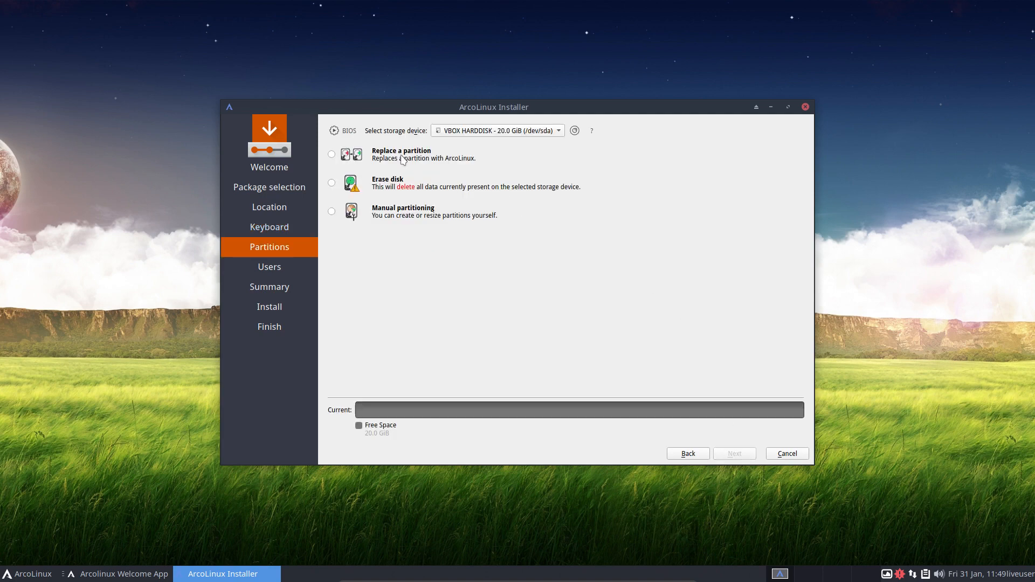
# - Select Erase disk, peek at the swap options without changing them, and slide the installer aside and back
pyautogui.click(388, 183)
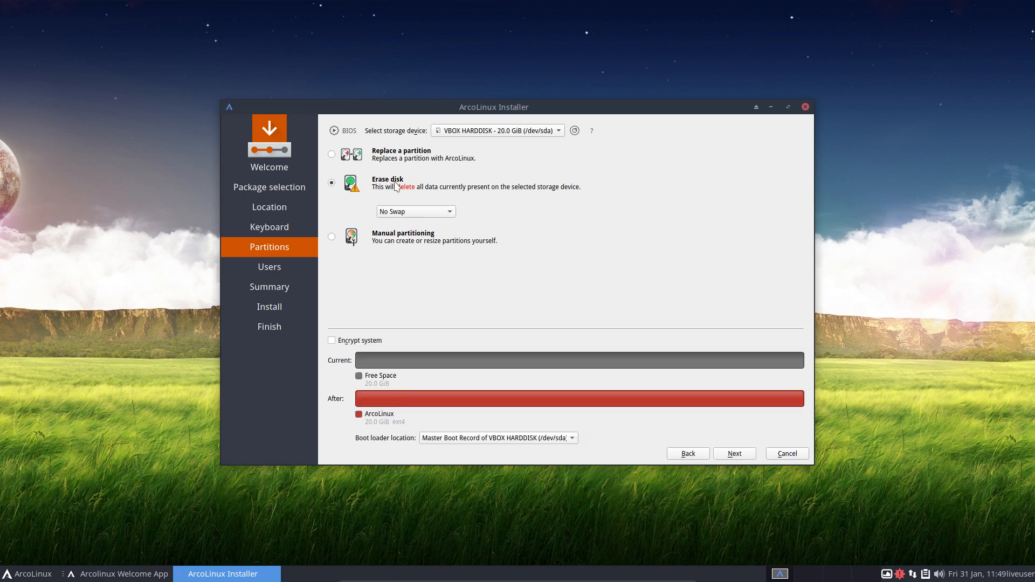
pyautogui.click(445, 214)
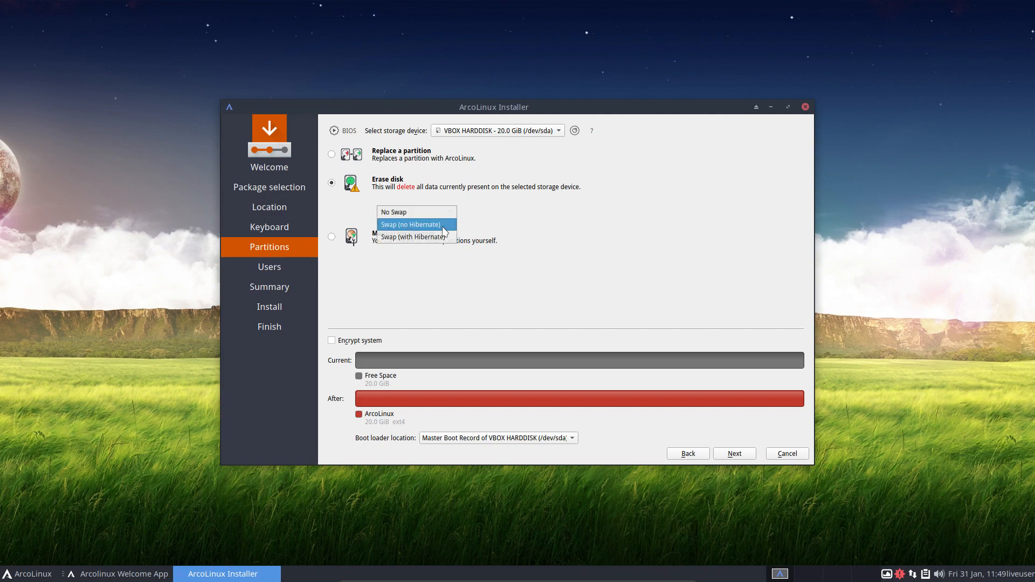
pyautogui.click(436, 121)
pyautogui.moveTo(436, 110); pyautogui.dragTo(758, 139)
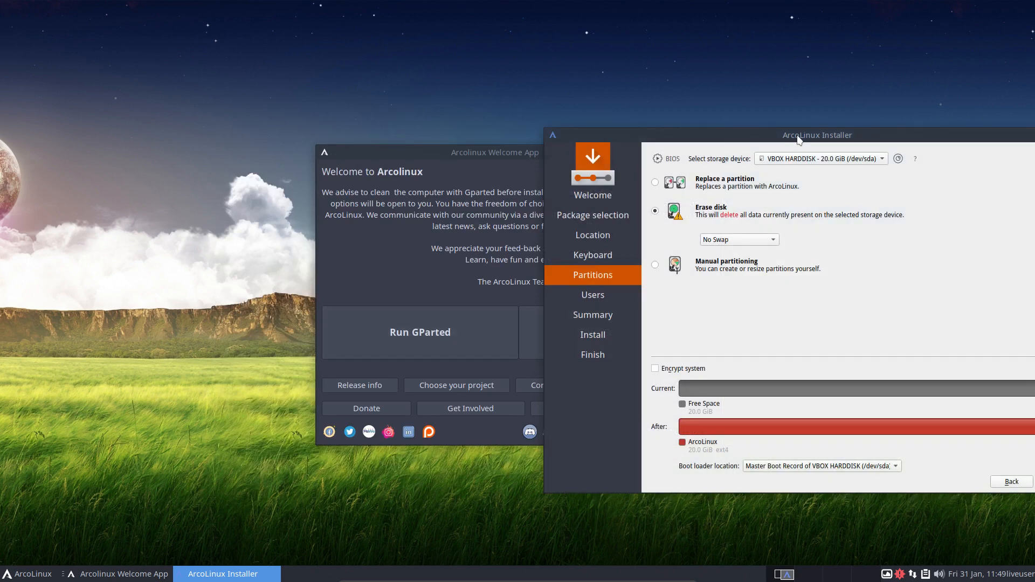
pyautogui.moveTo(799, 139); pyautogui.dragTo(422, 127)
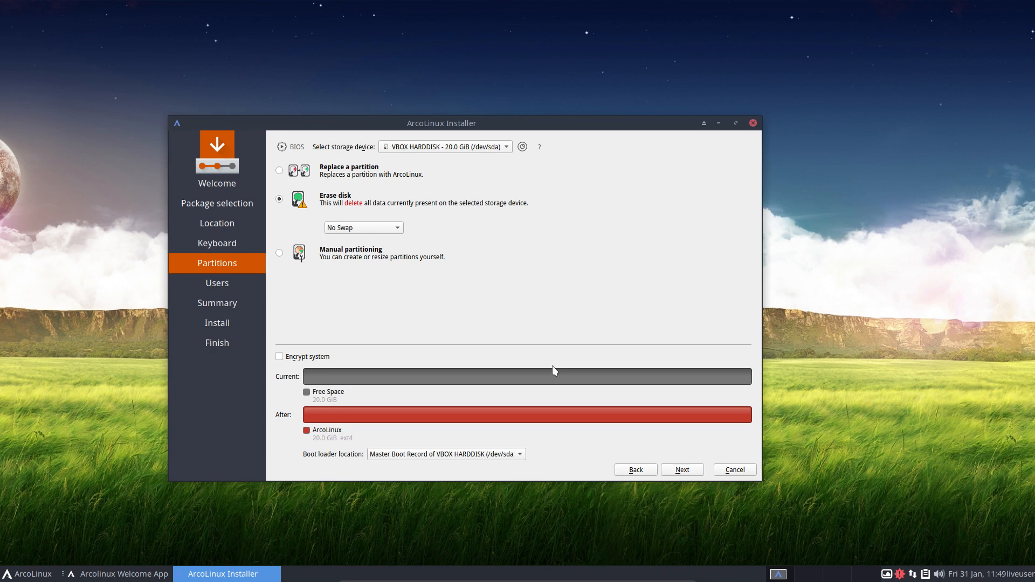
pyautogui.click(396, 233)
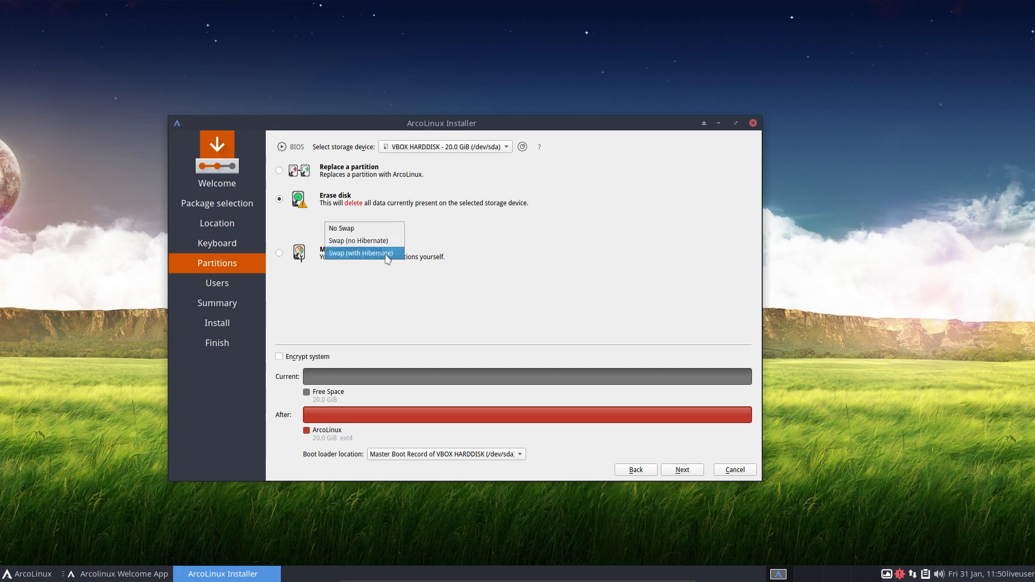
pyautogui.click(467, 237)
pyautogui.click(279, 356)
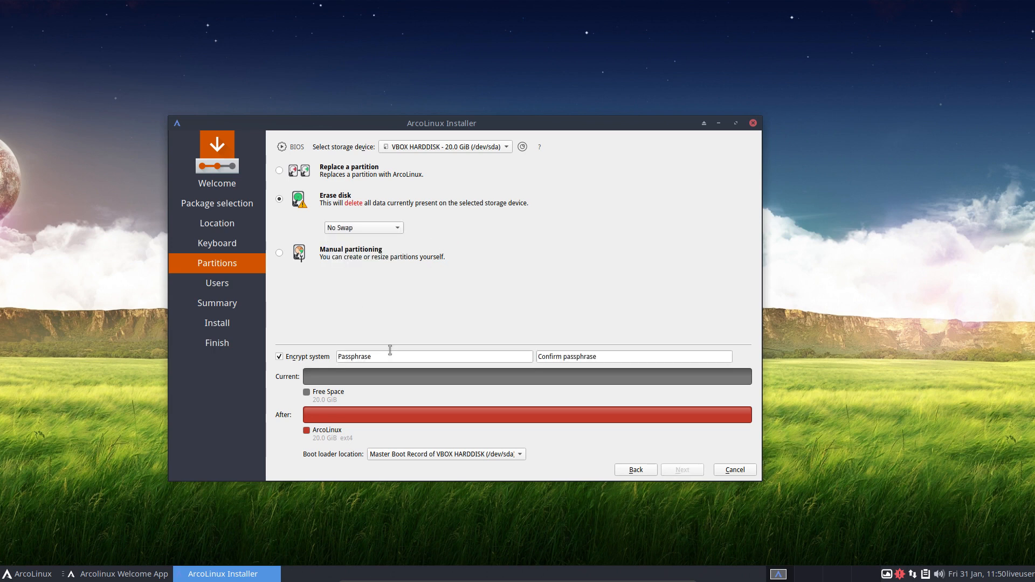
pyautogui.click(399, 231)
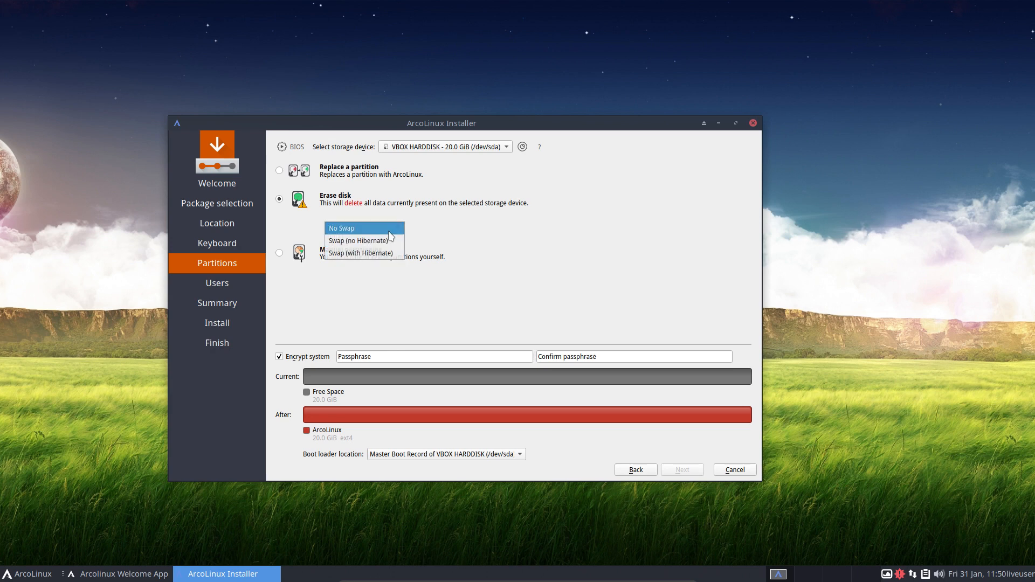
pyautogui.click(290, 231)
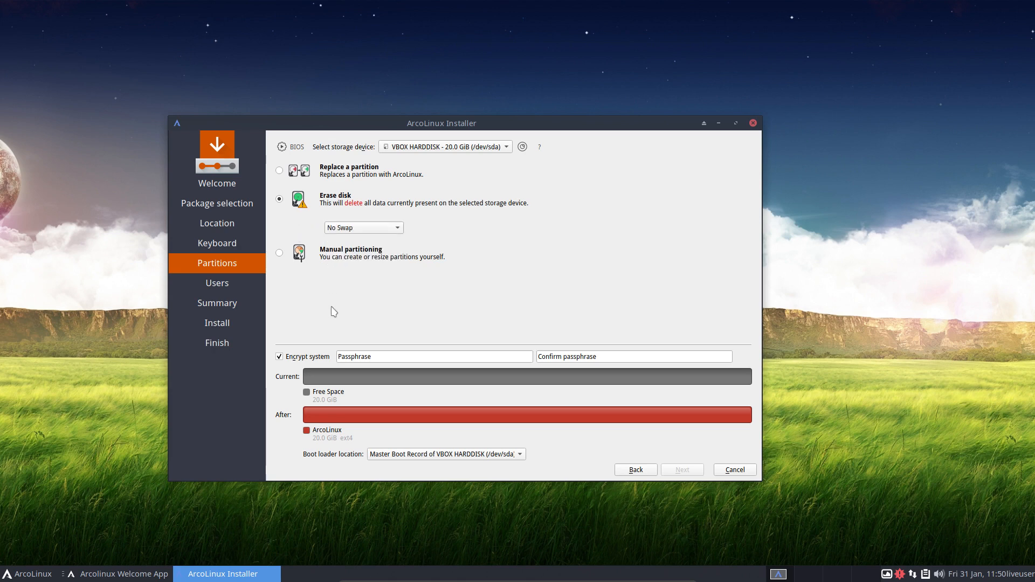
pyautogui.click(301, 358)
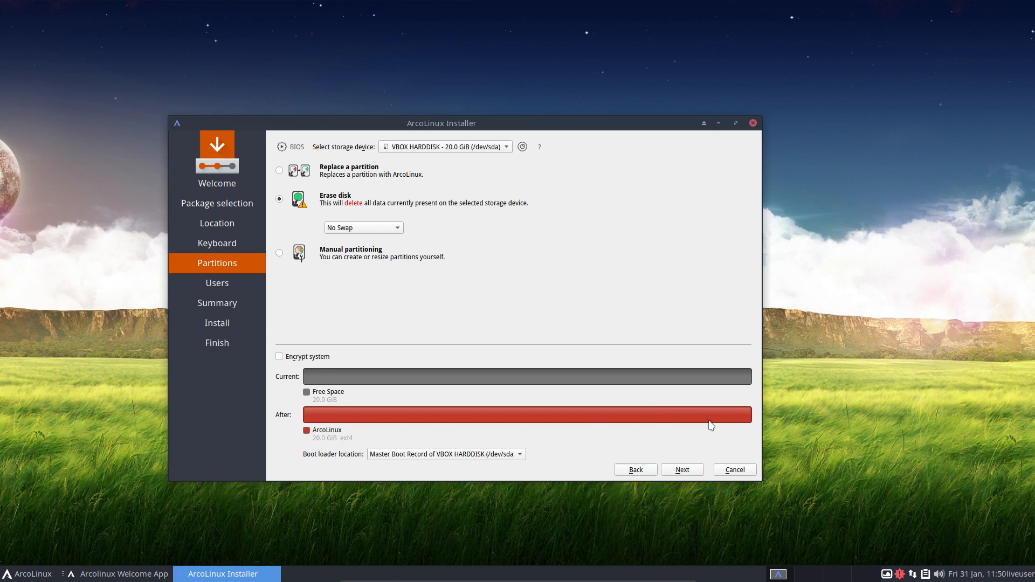
pyautogui.click(356, 228)
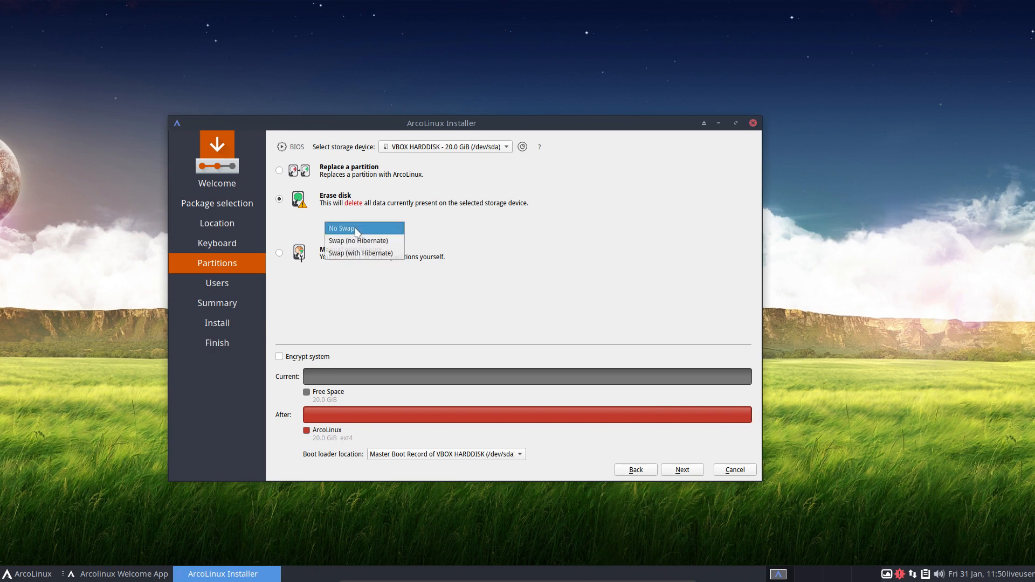
pyautogui.click(375, 241)
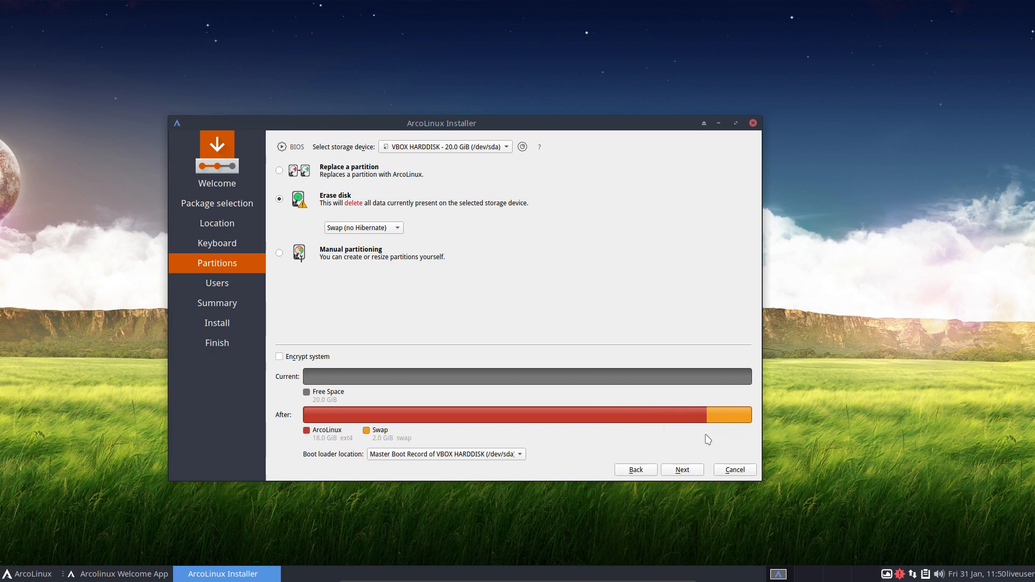
pyautogui.click(400, 232)
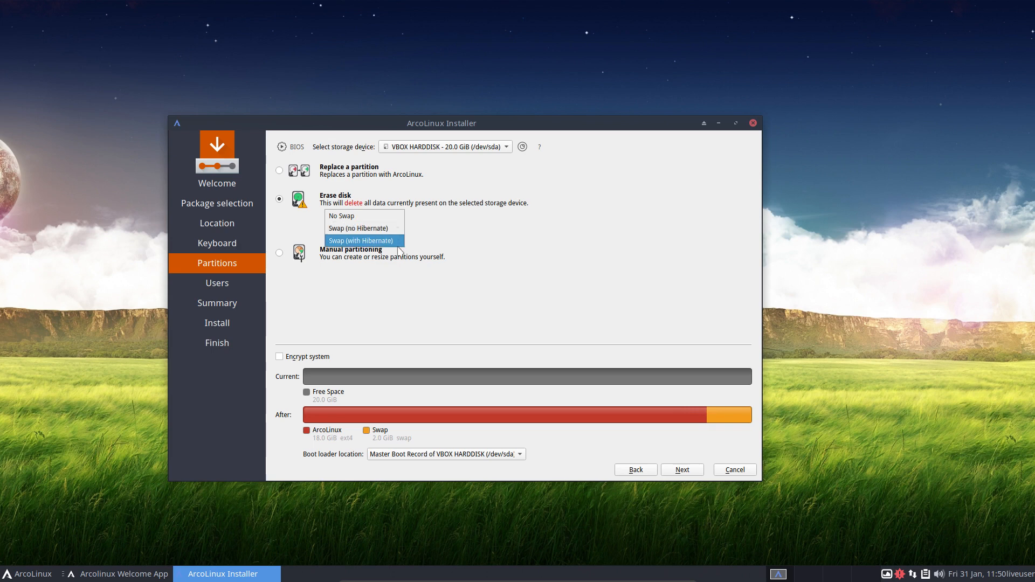
pyautogui.click(396, 245)
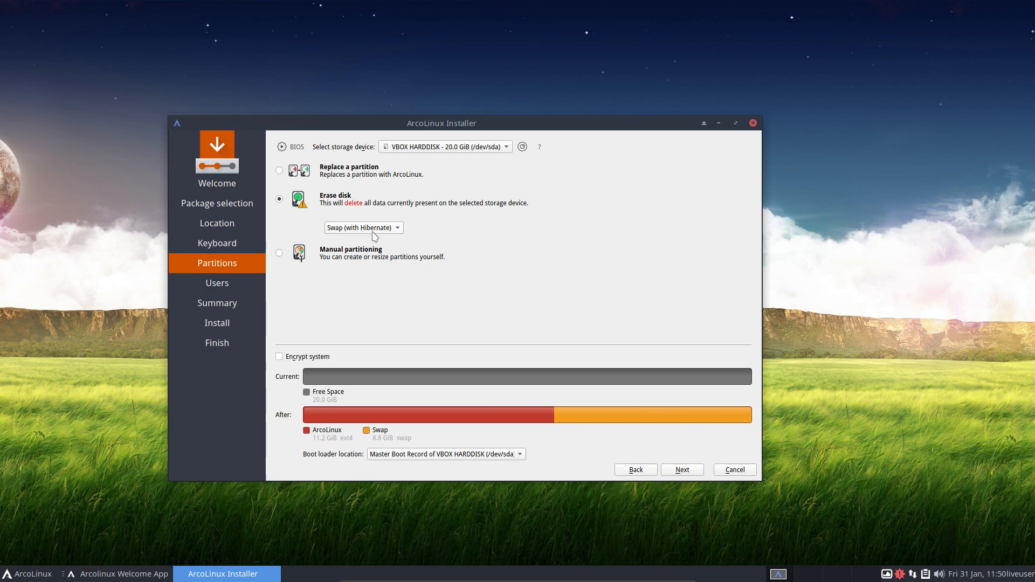
pyautogui.click(374, 233)
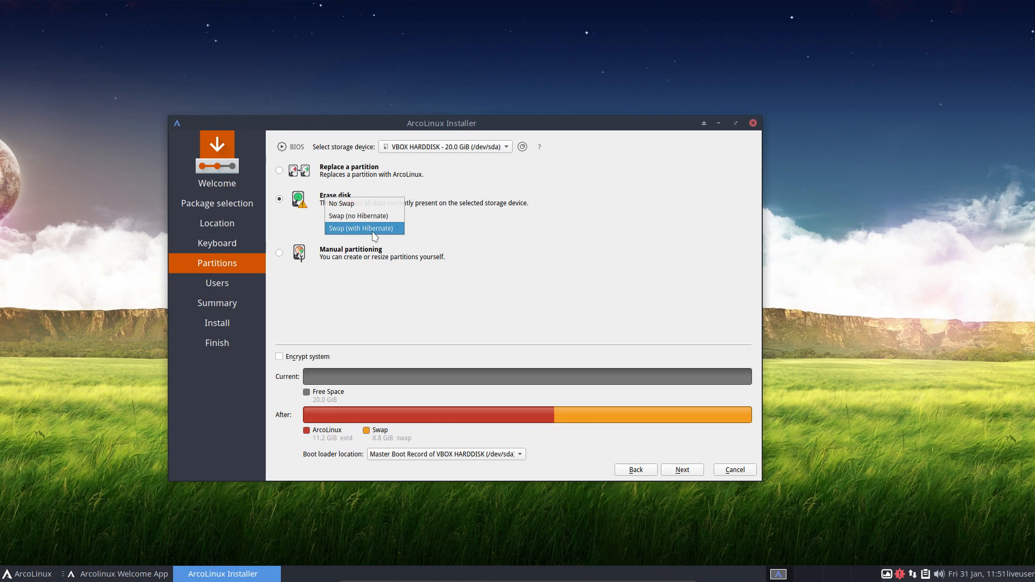
pyautogui.click(372, 295)
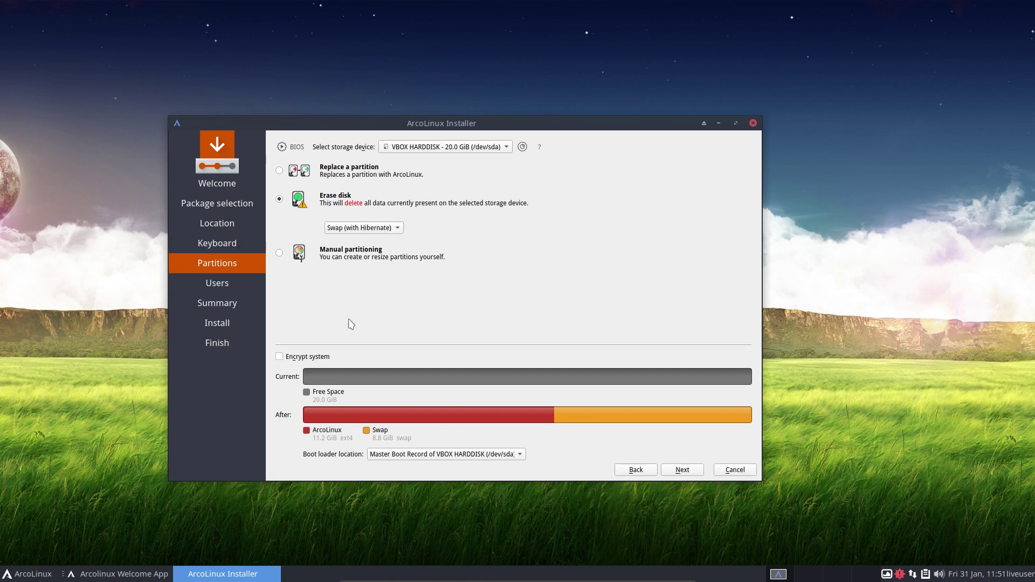
pyautogui.click(346, 232)
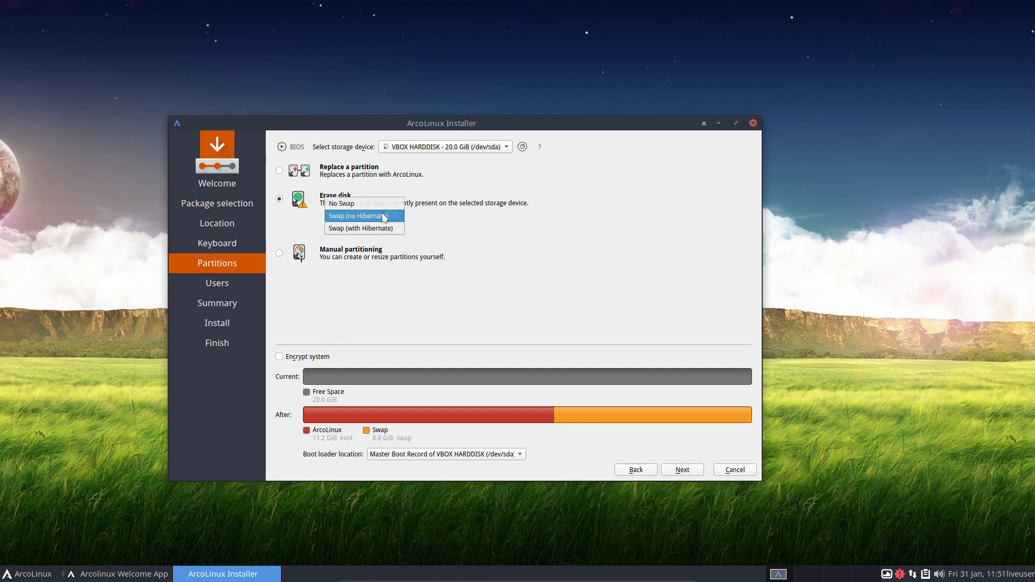
pyautogui.click(356, 203)
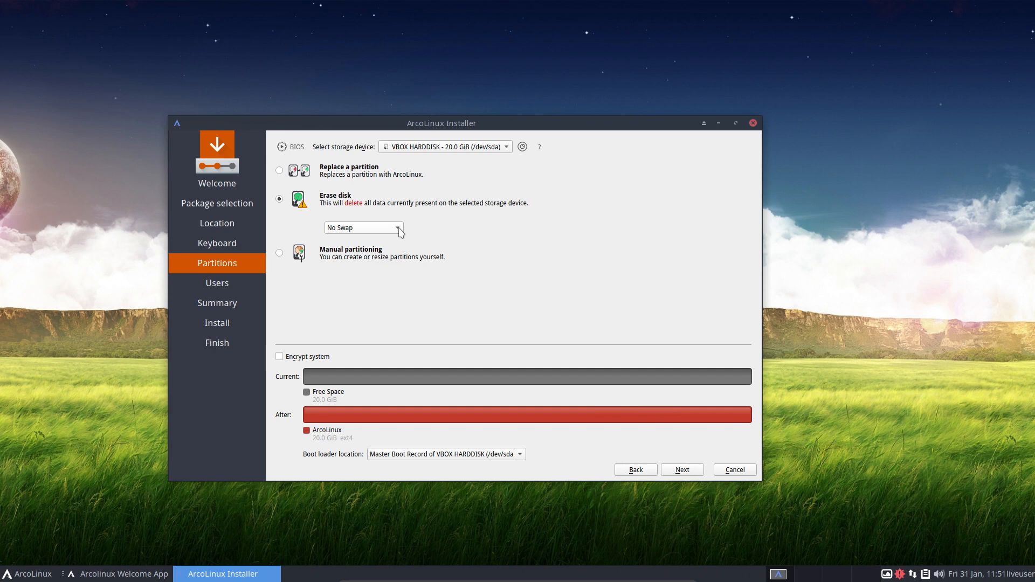
# - Go to the Users page and fill the name, login and computer name ArcoLinux
pyautogui.click(684, 472)
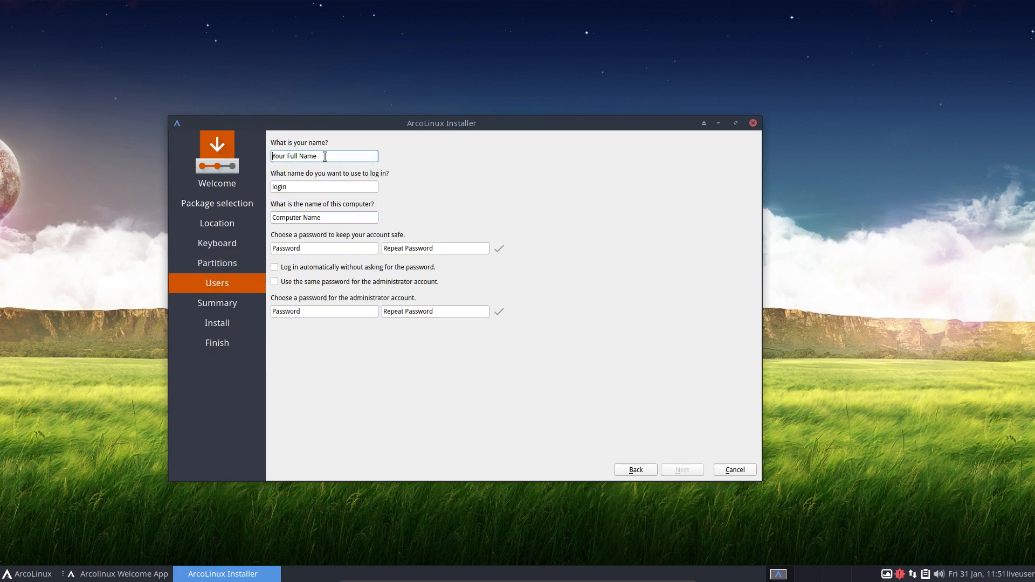
pyautogui.write('er')
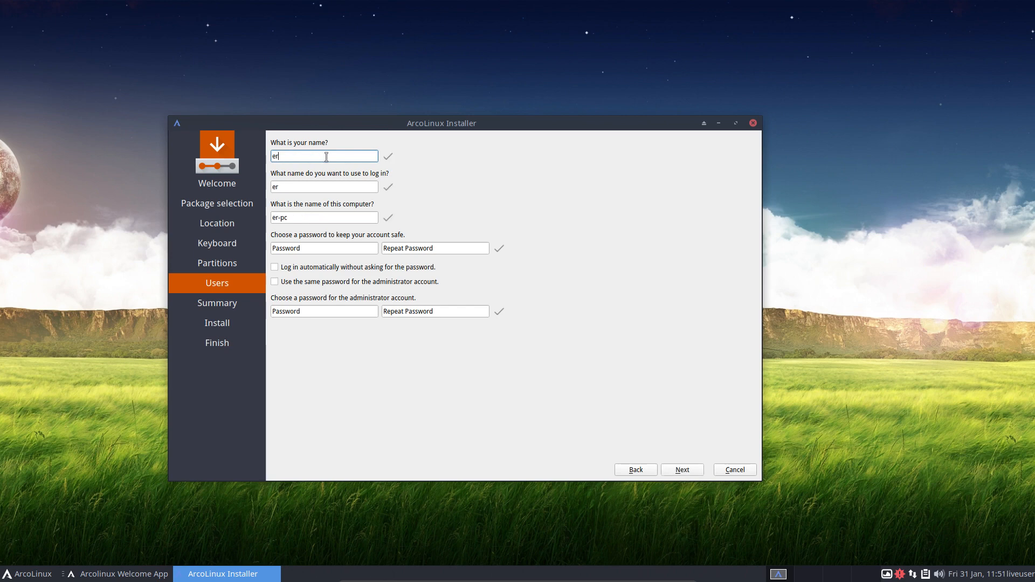
pyautogui.write('ik')
pyautogui.press('Tab')
pyautogui.press('Tab')
pyautogui.press('Tab')
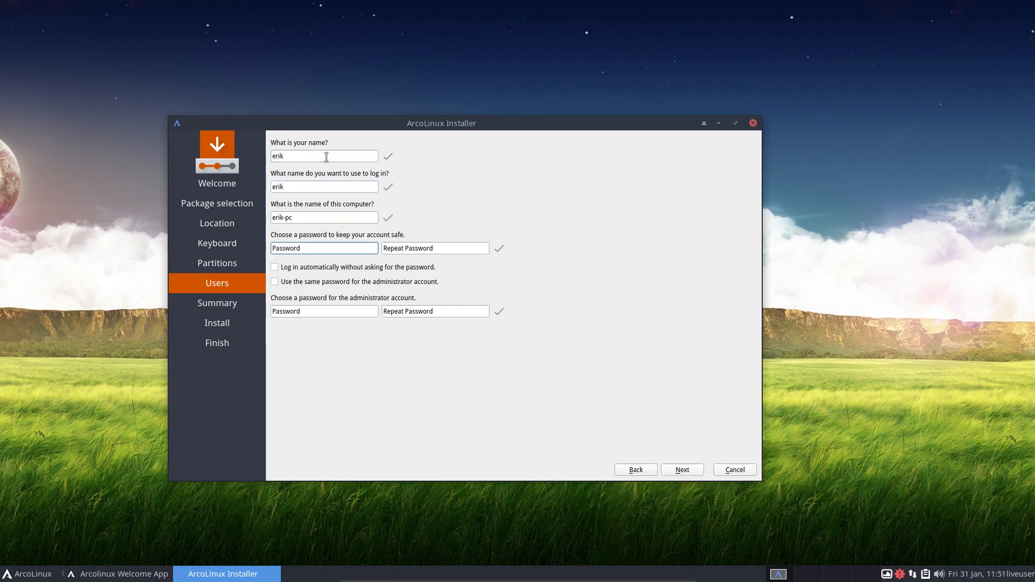
pyautogui.hotkey('shift', 'Tab')
pyautogui.write('Ar')
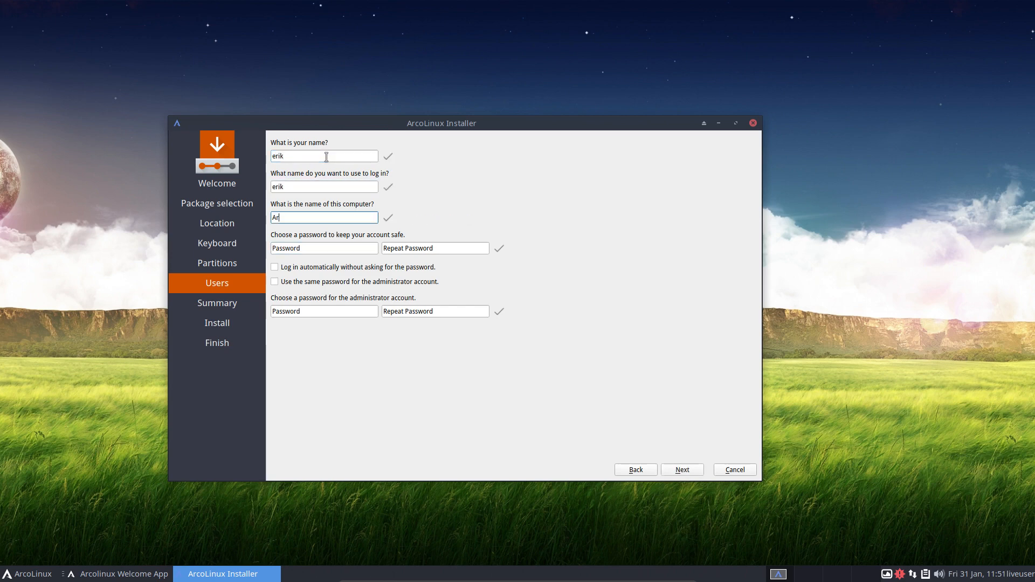
pyautogui.write('coLinux')
pyautogui.press('Tab')
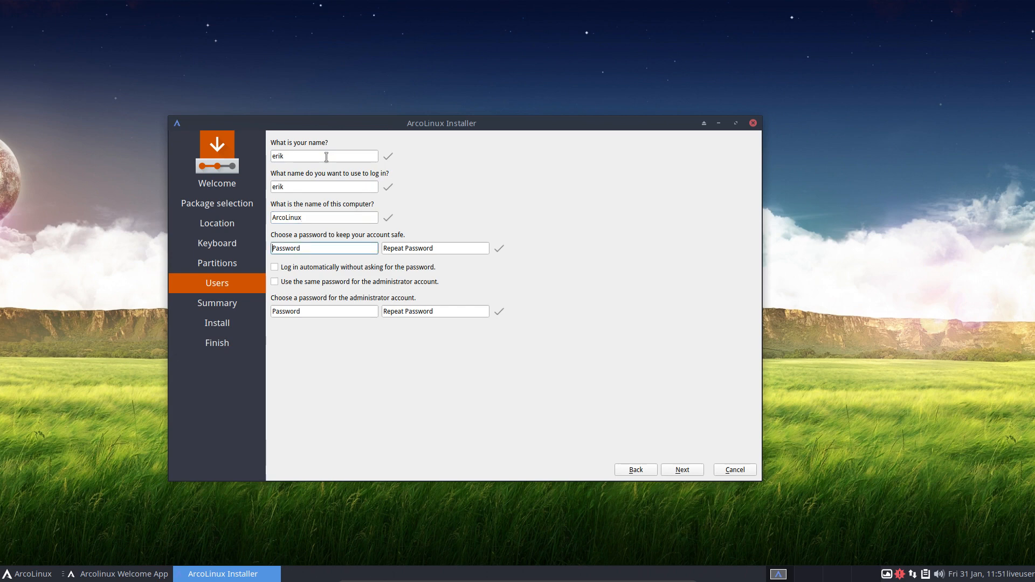
pyautogui.write('****')
# - Enter the password twice, enable automatic login and reuse it as the administrator password
pyautogui.press('Tab')
pyautogui.write('****')
pyautogui.press('Tab')
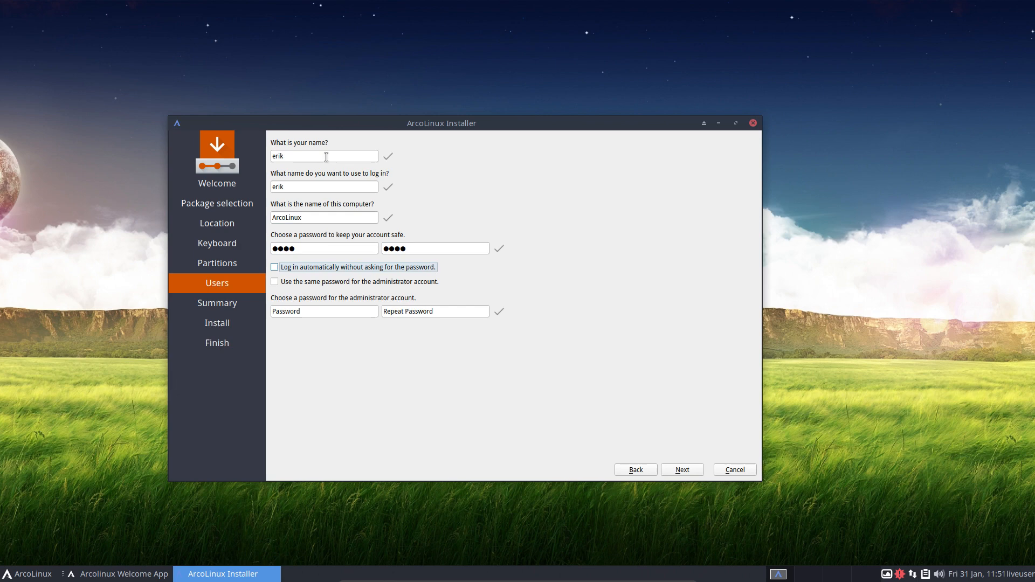
pyautogui.press('Tab')
pyautogui.press('space')
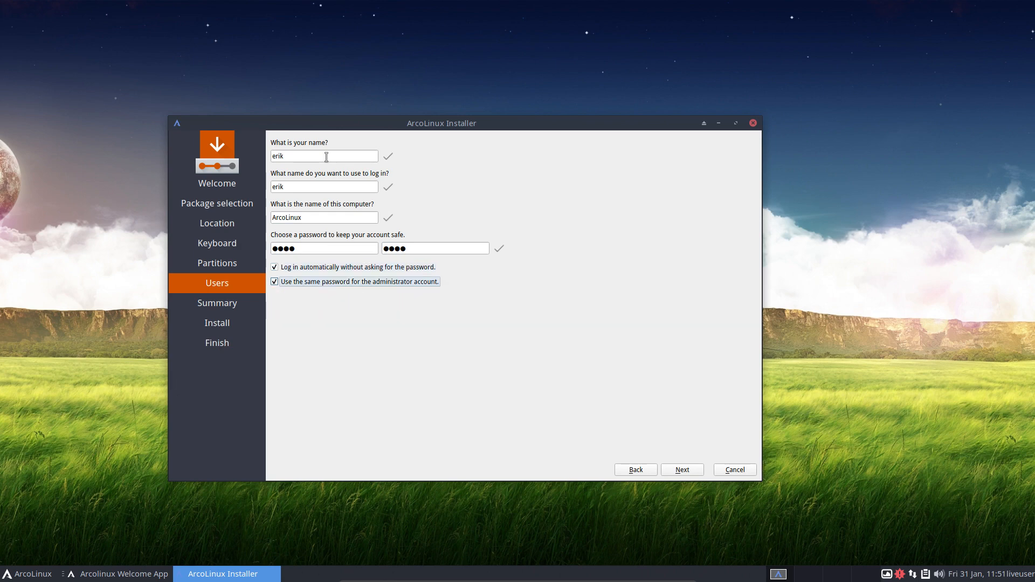
# - Step back to package selection and add the Brave browser under Internet
pyautogui.click(639, 473)
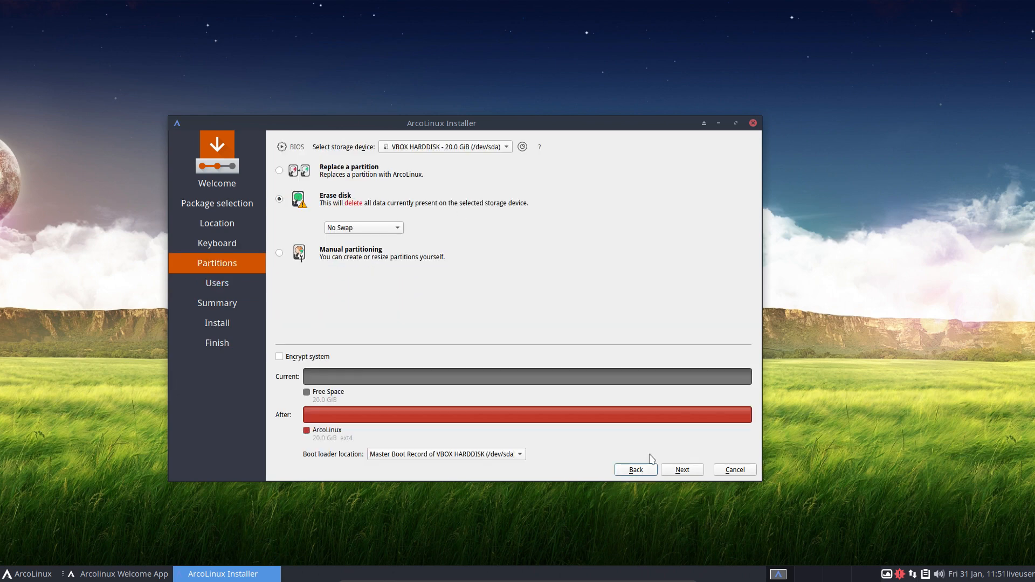
pyautogui.click(639, 475)
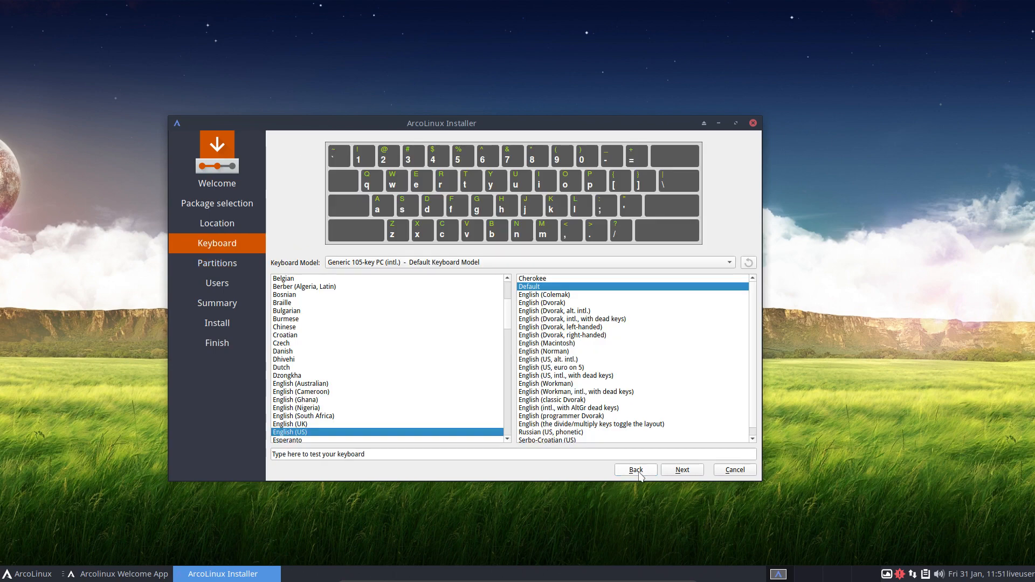
pyautogui.click(640, 474)
pyautogui.click(640, 475)
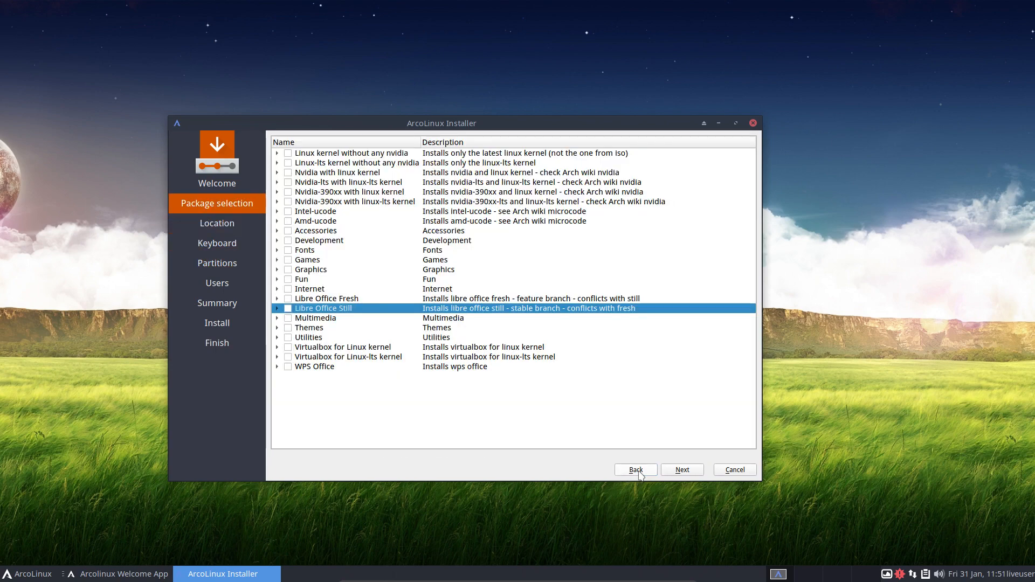
pyautogui.click(278, 288)
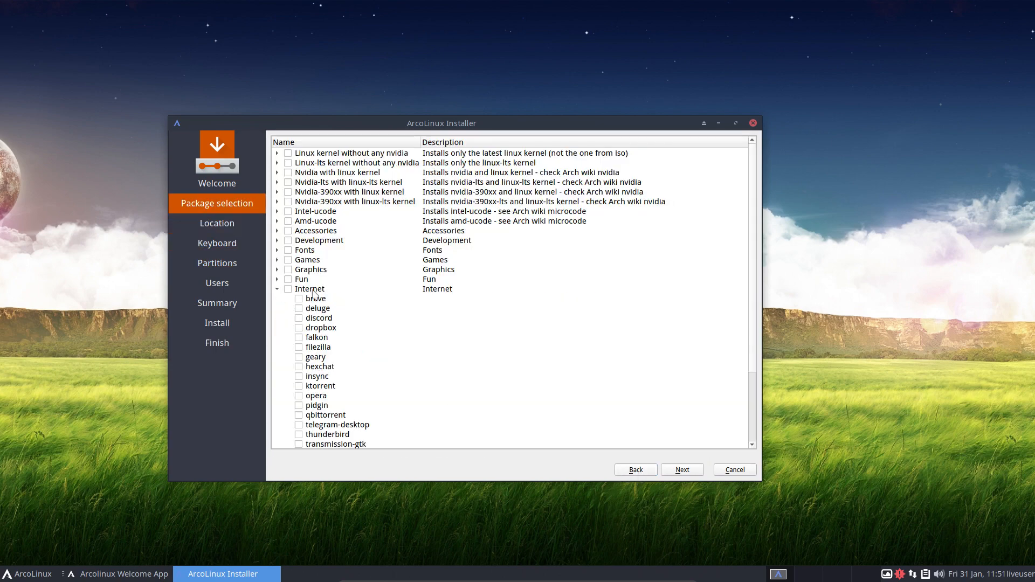
pyautogui.click(298, 299)
pyautogui.scroll(-3, 420, 350)
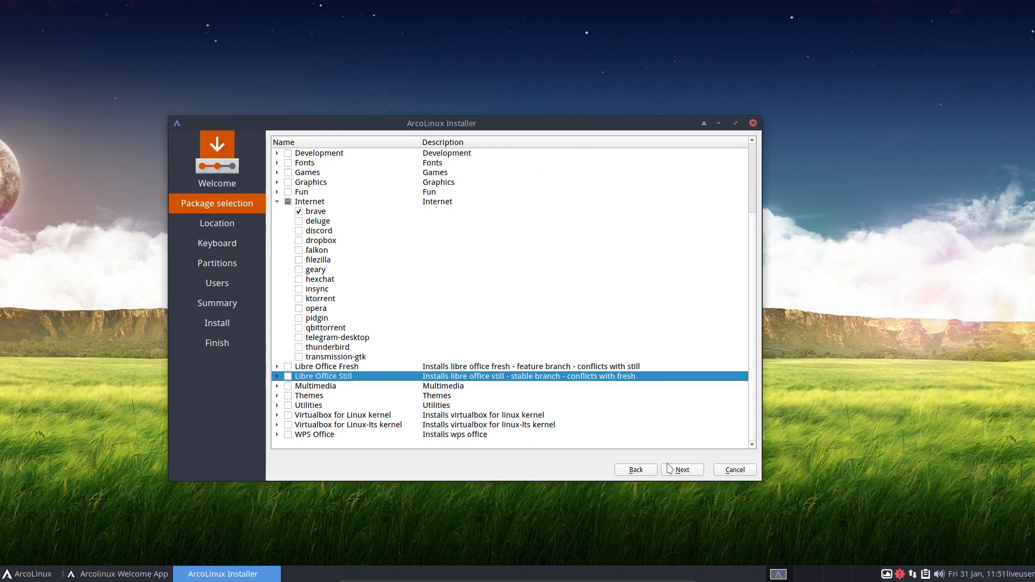
# - Advance again through Location, choose the Belgian keyboard layout and reach Partitions
pyautogui.click(683, 474)
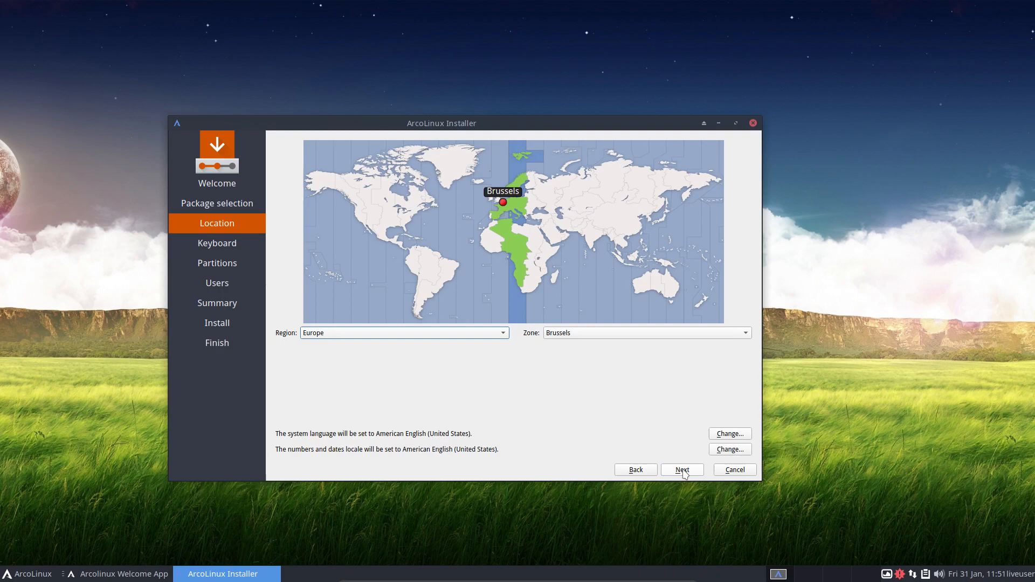
pyautogui.click(683, 474)
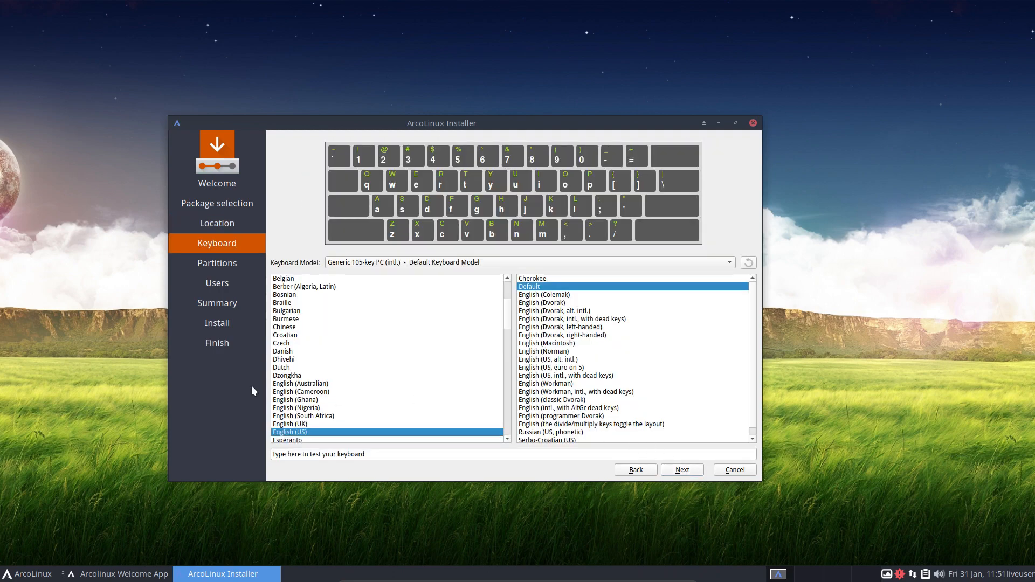
pyautogui.click(284, 278)
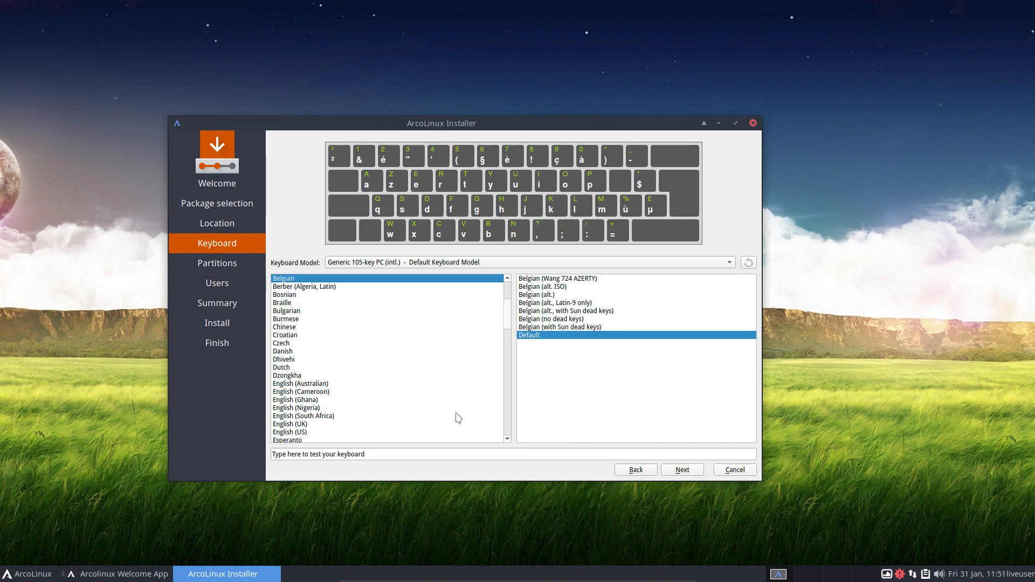
pyautogui.click(681, 472)
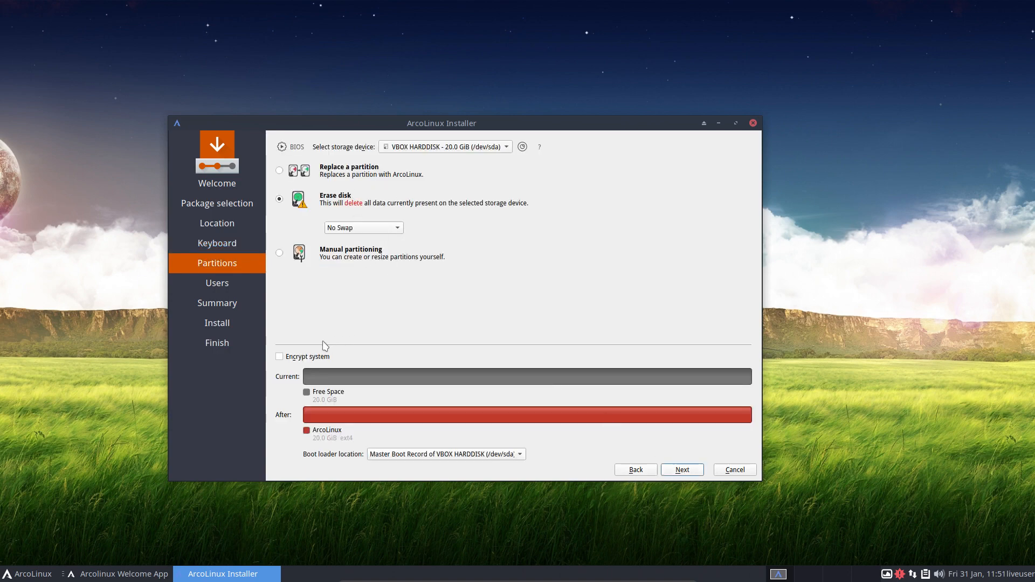
# - Enable Encrypt system with a confirmed passphrase and continue on to the Users step
pyautogui.click(308, 356)
pyautogui.click(407, 356)
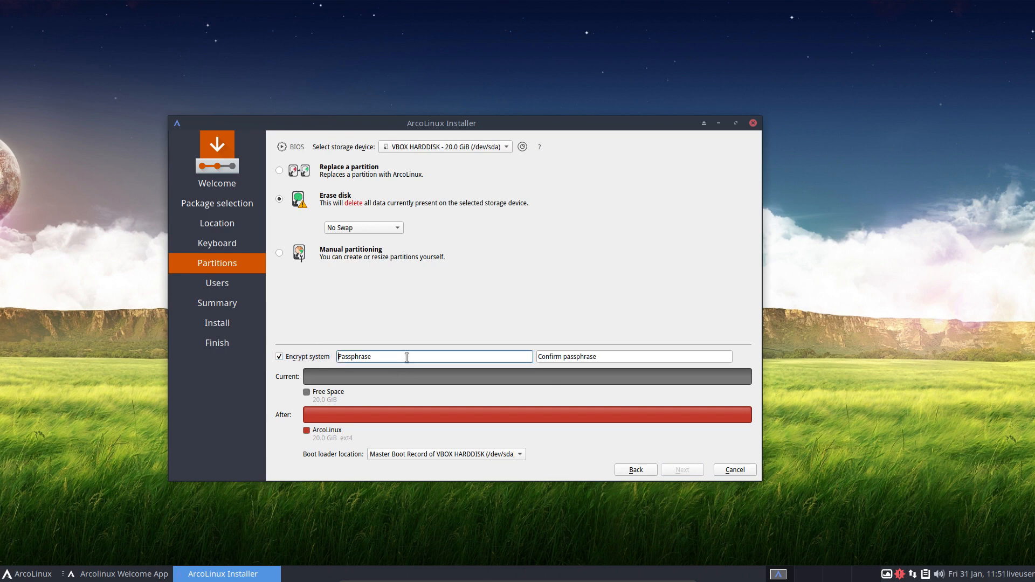
pyautogui.press('Tab')
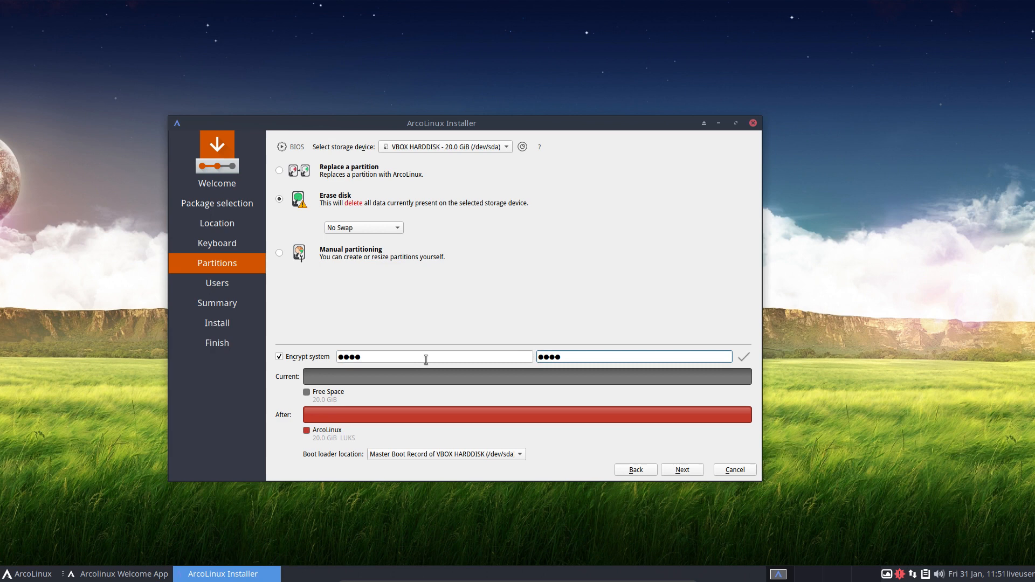
pyautogui.click(690, 472)
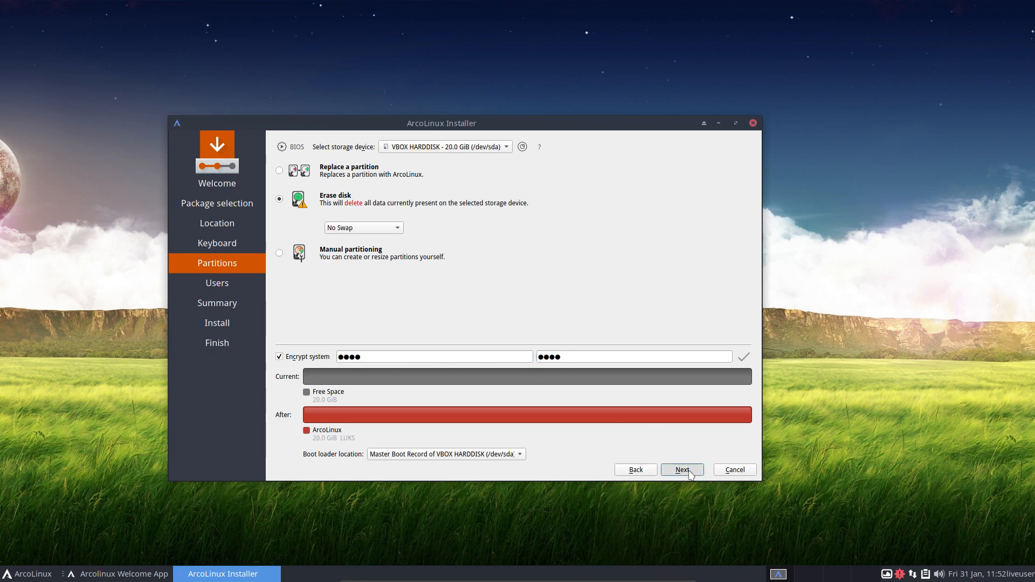
pyautogui.click(690, 474)
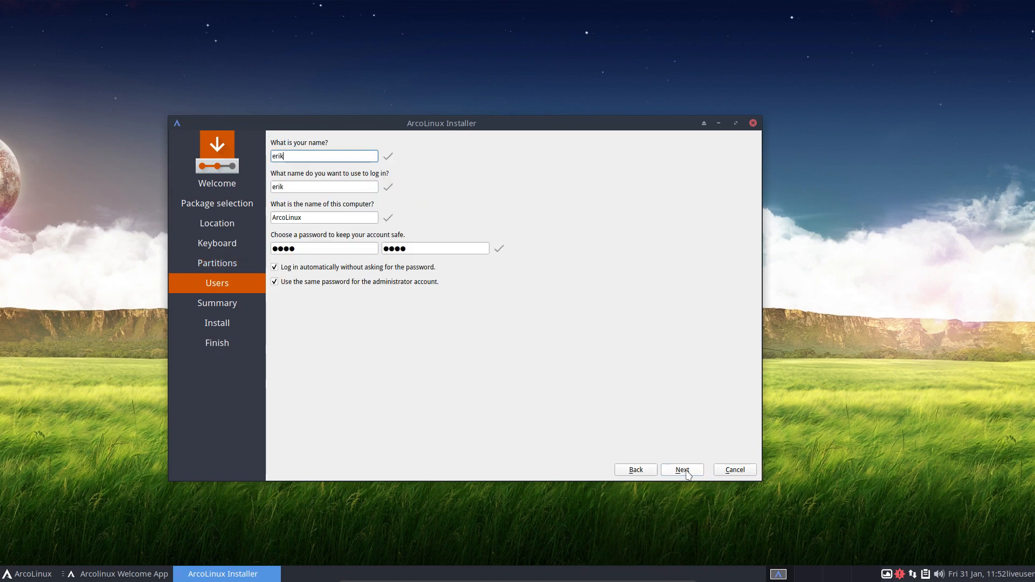
# - Review the Summary page and start the ArcoLinux installation
pyautogui.click(687, 474)
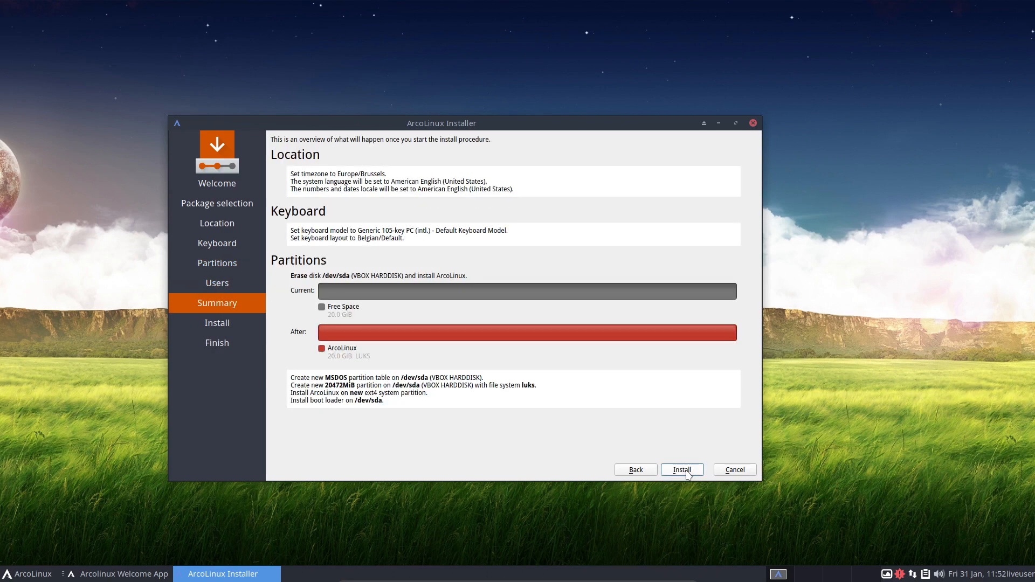
pyautogui.click(688, 474)
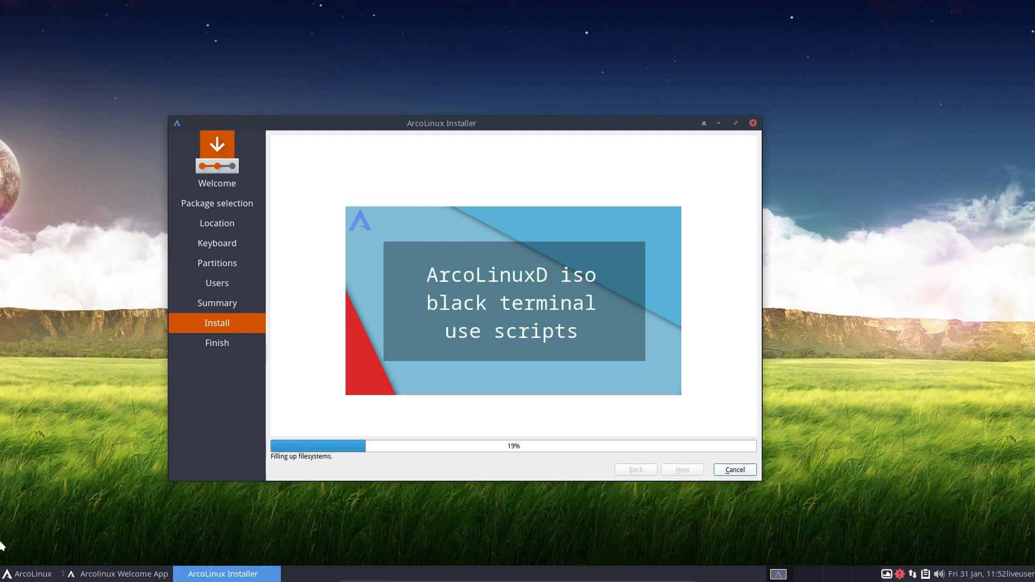
# - Browse the Whisker menu and leave VM fullscreen while the installer runs to All done
pyautogui.click(12, 574)
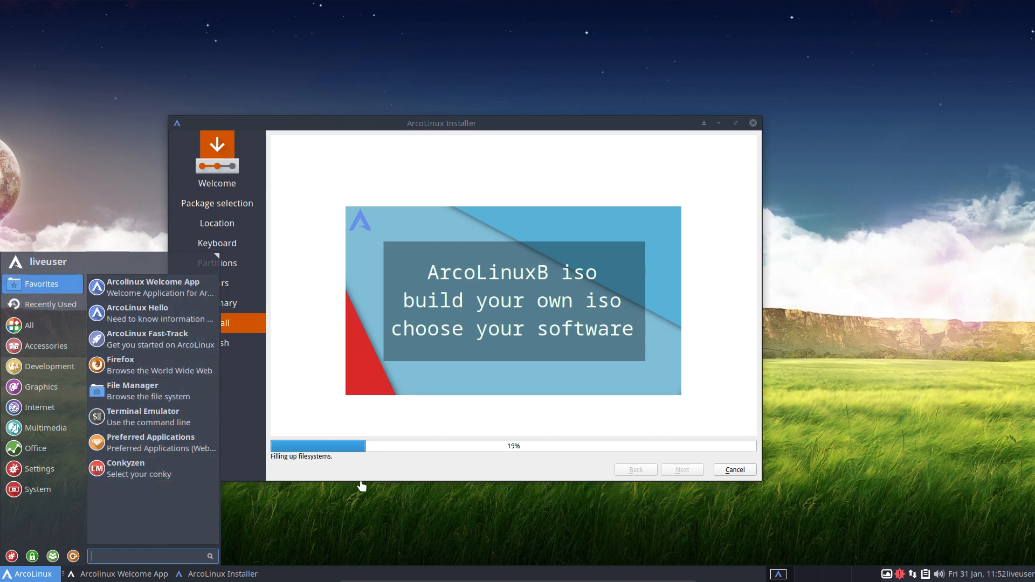
pyautogui.click(386, 478)
pyautogui.press('Control_R+f')
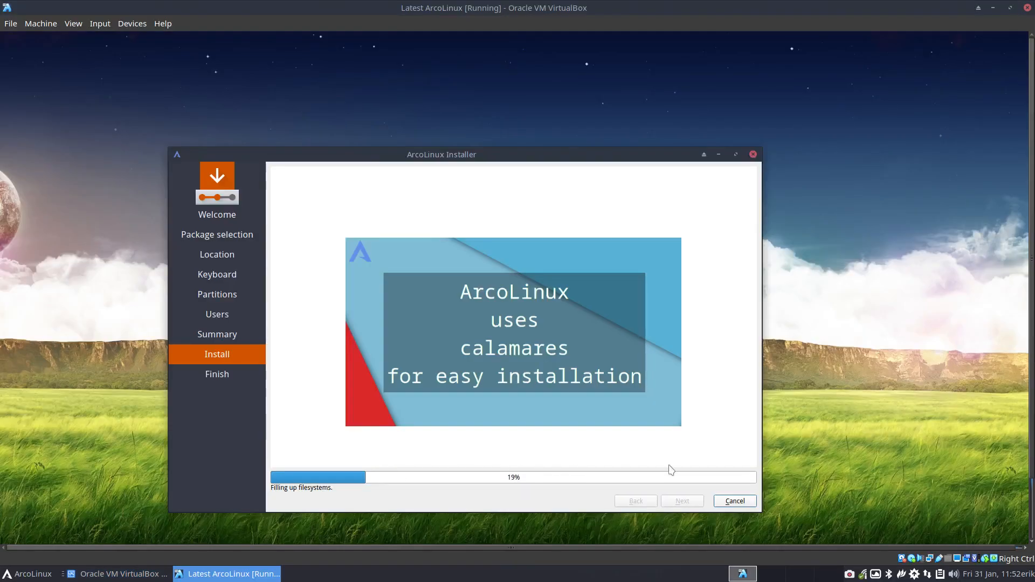
pyautogui.rightClick(849, 574)
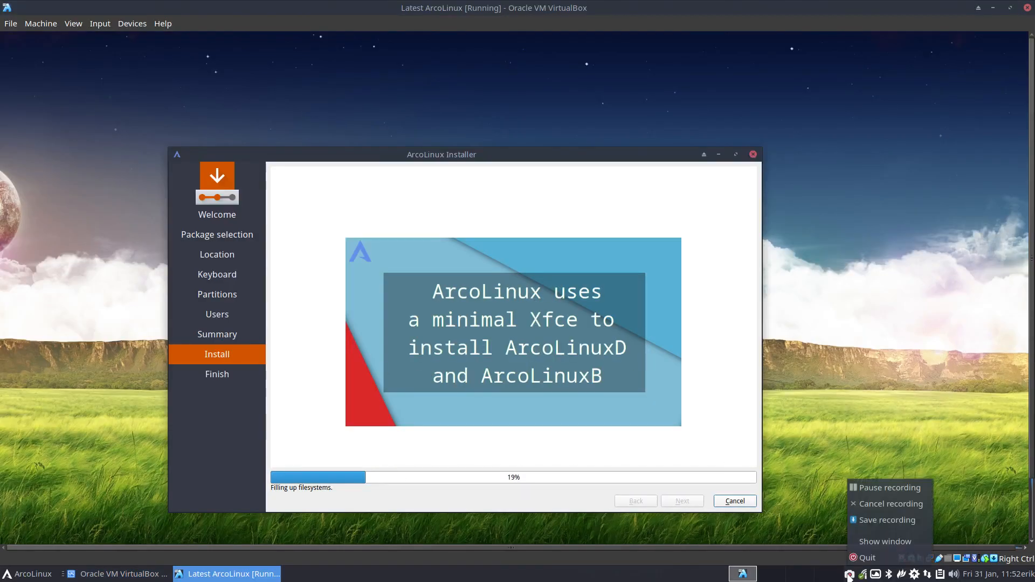
pyautogui.click(889, 489)
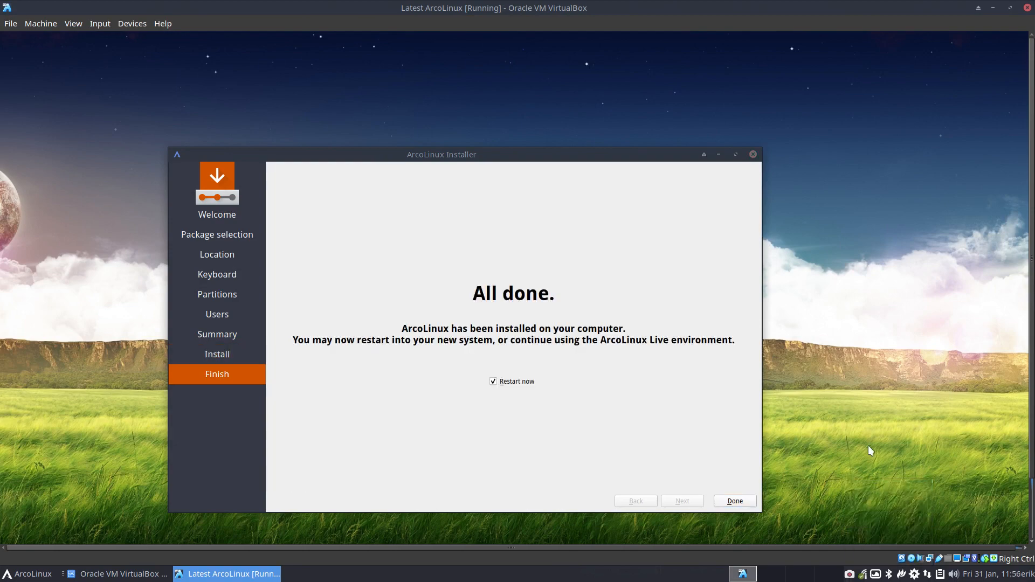
# - Return to fullscreen and finish Calamares with Restart now, rebooting to the boot menu
pyautogui.hotkey('ctrl', 'f')
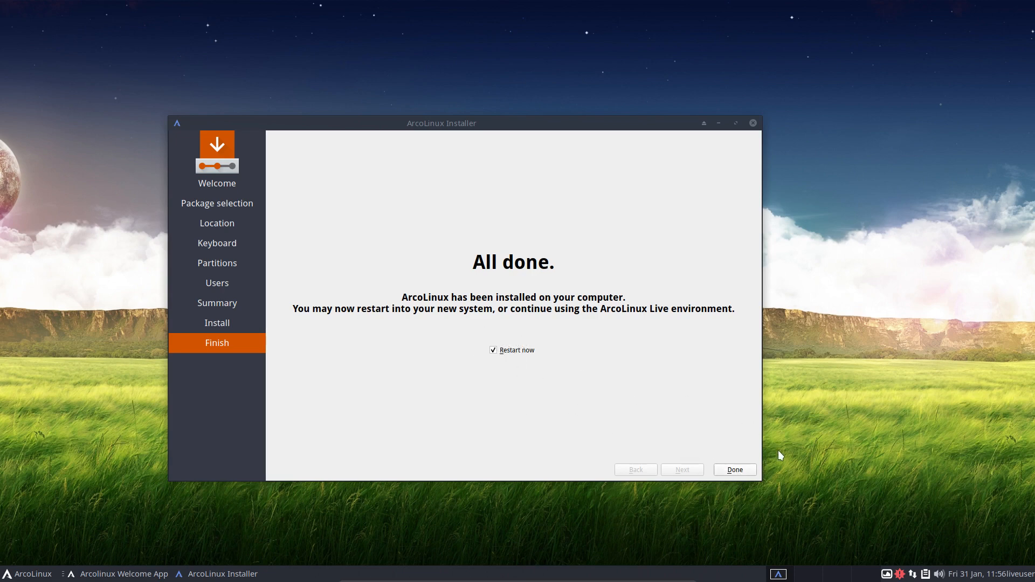
pyautogui.click(735, 472)
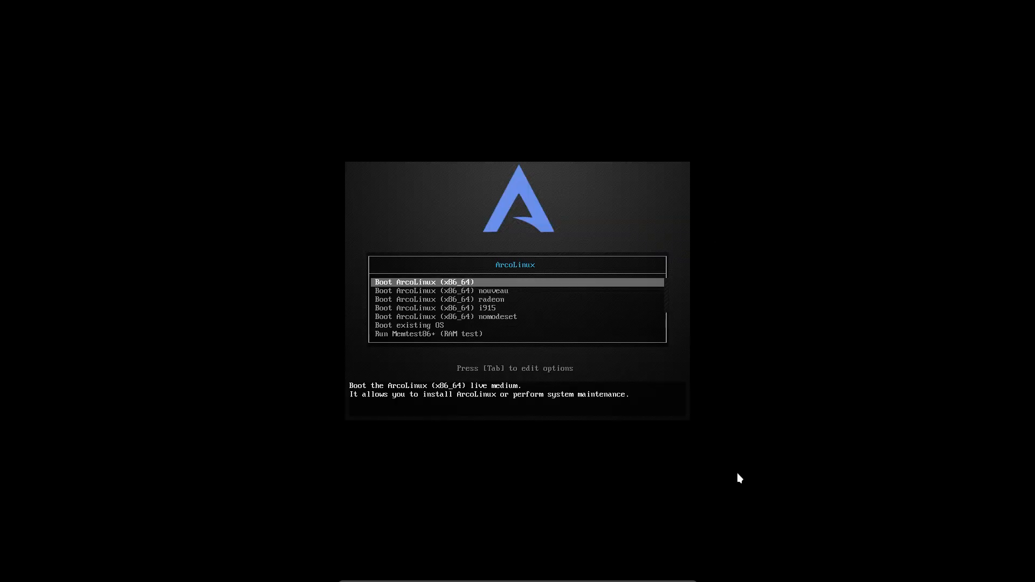
# - Choose Boot existing OS and boot the installed ArcoLinux from disk to its desktop
pyautogui.press('Down')
pyautogui.press('Down')
pyautogui.press('Down')
pyautogui.press('Down')
pyautogui.press('Down')
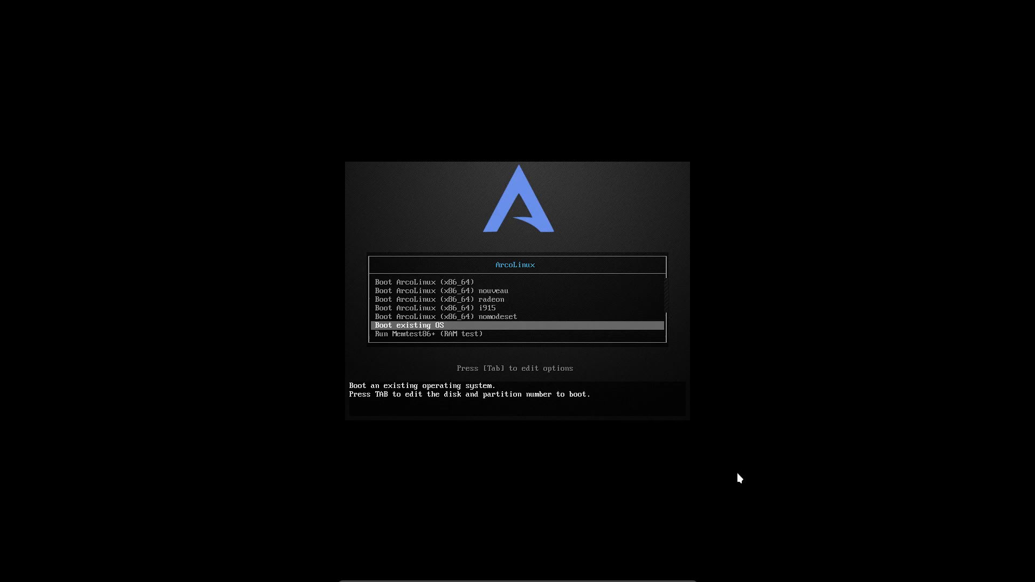
pyautogui.press('Return')
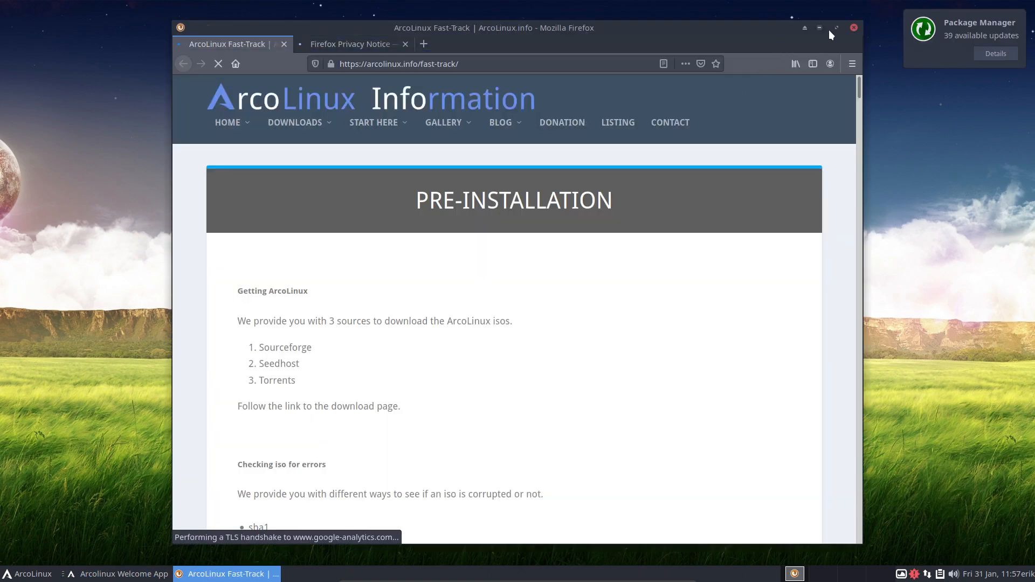
# - Maximize Firefox, dismiss the package update notification and minimize it to show the Welcome App
pyautogui.doubleClick(778, 27)
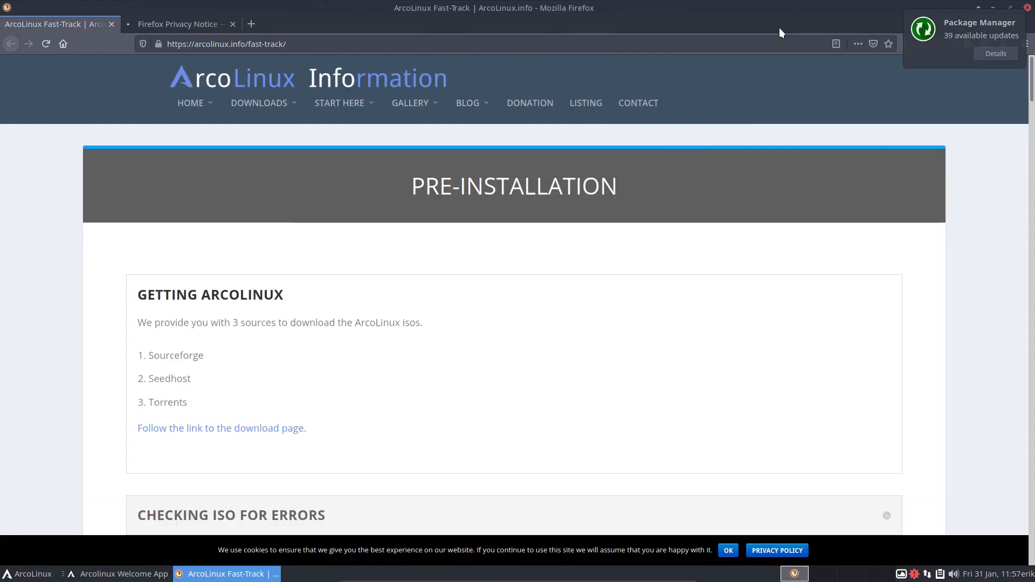
pyautogui.click(977, 32)
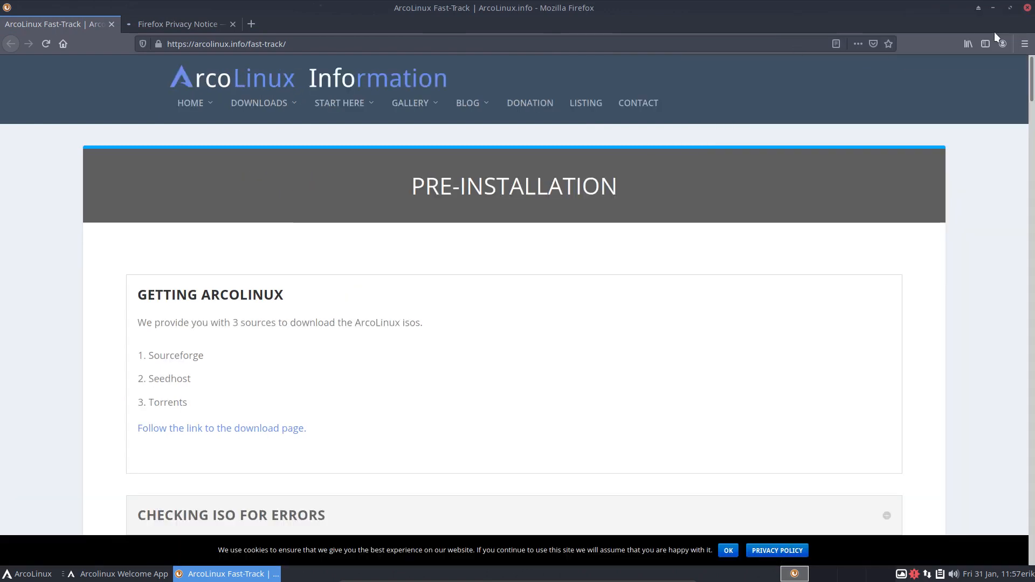
pyautogui.click(994, 10)
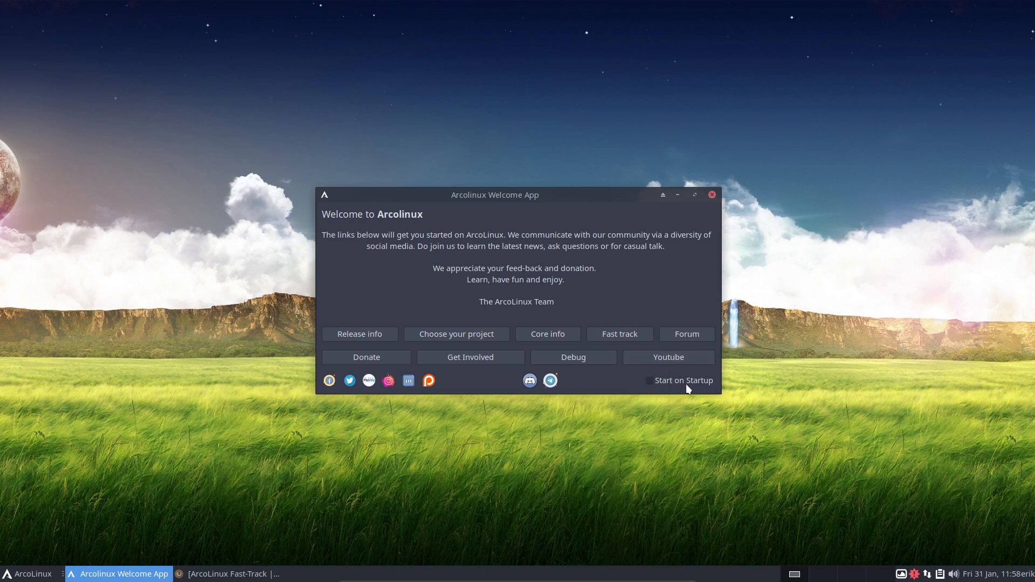
# - Close the ArcoLinux Welcome App and launch Brave from the menu's Internet category
pyautogui.click(711, 196)
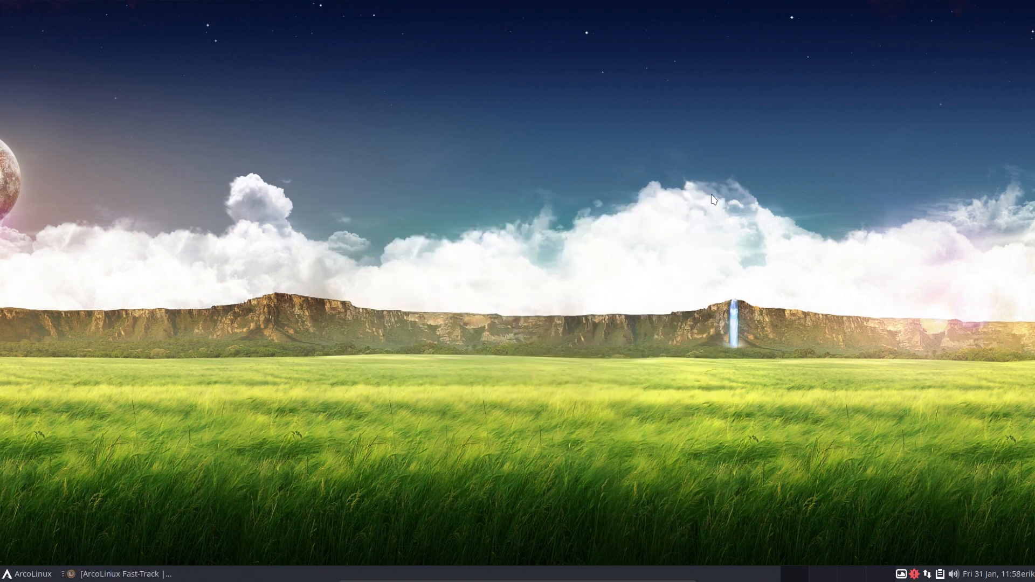
pyautogui.click(41, 574)
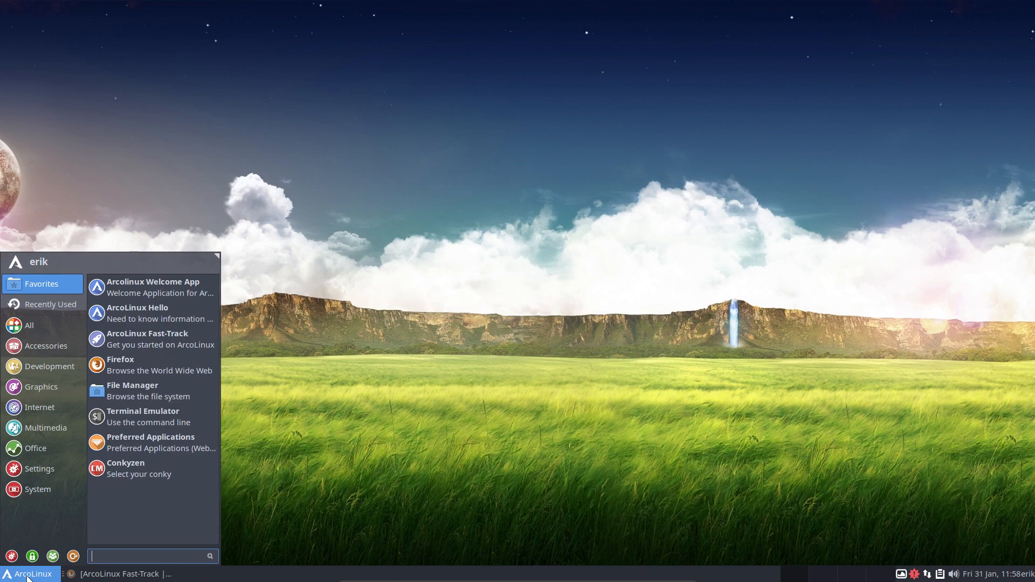
pyautogui.click(48, 407)
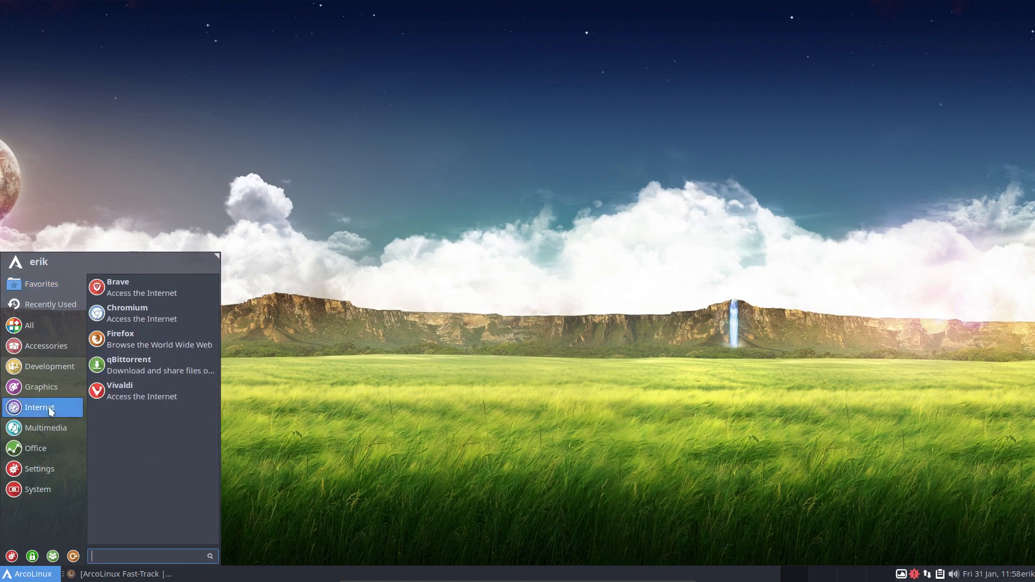
pyautogui.click(160, 291)
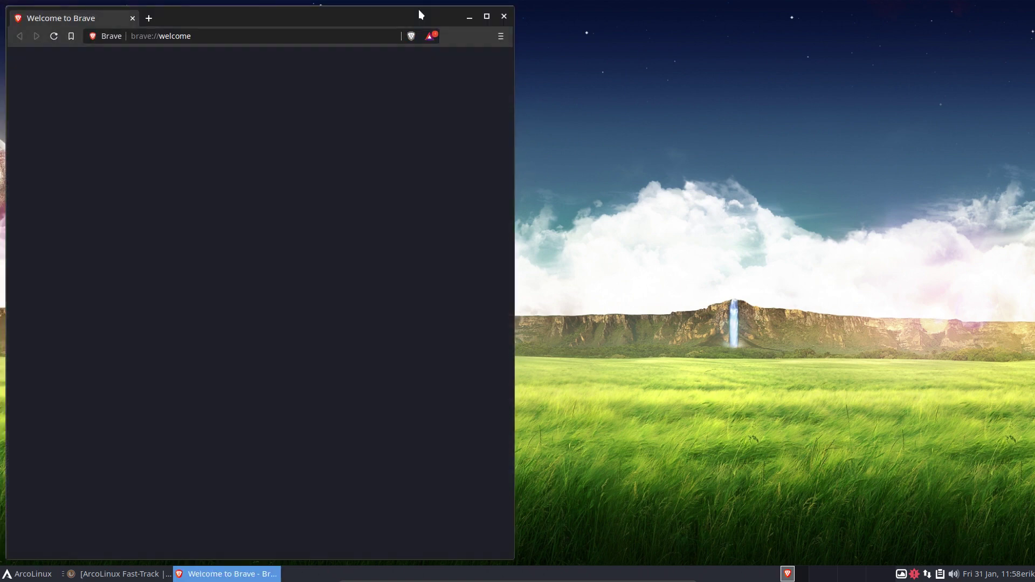
# - Maximize and close Brave, then reopen and dismiss the applications menu
pyautogui.doubleClick(417, 12)
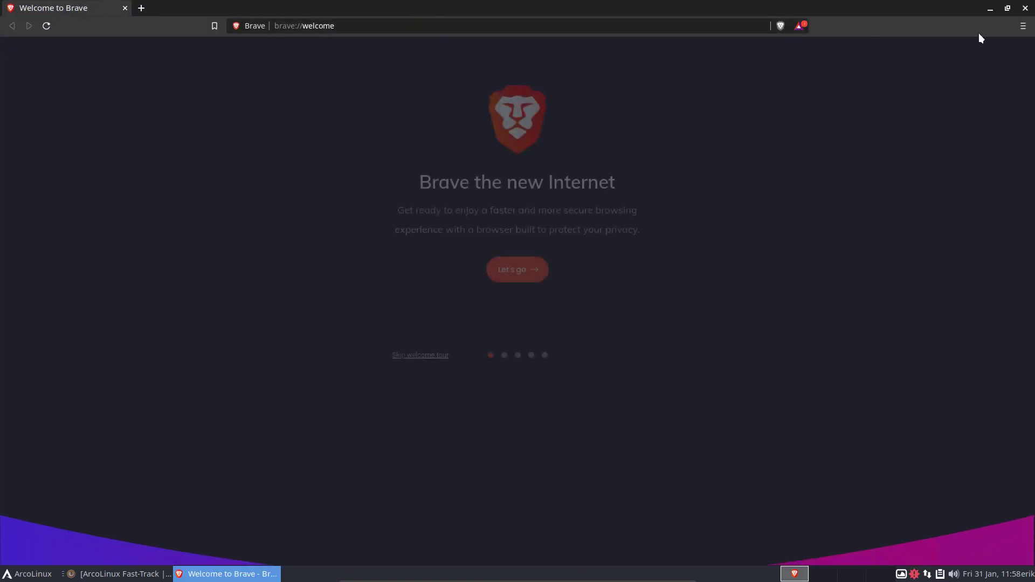
pyautogui.click(1026, 8)
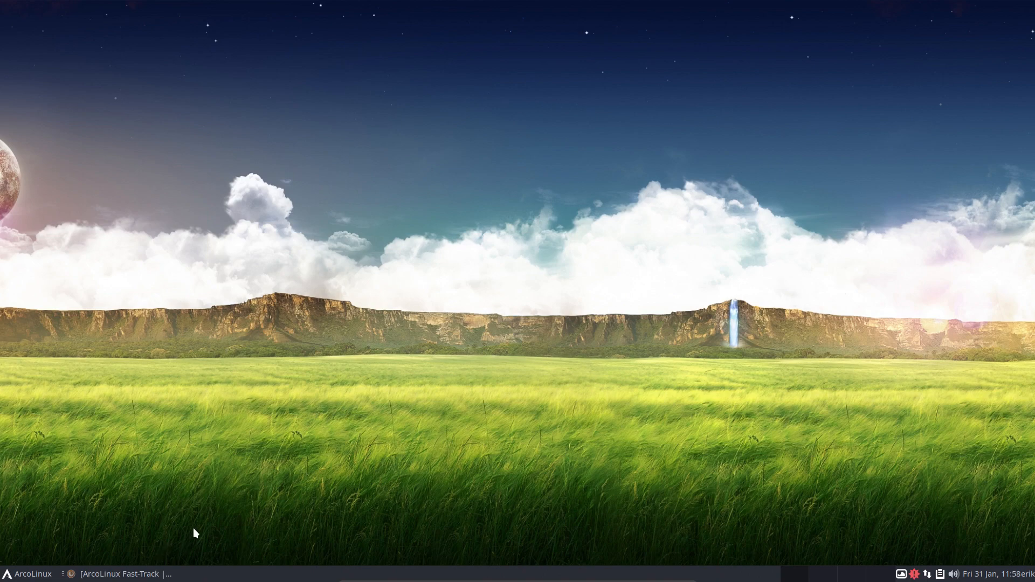
pyautogui.click(32, 577)
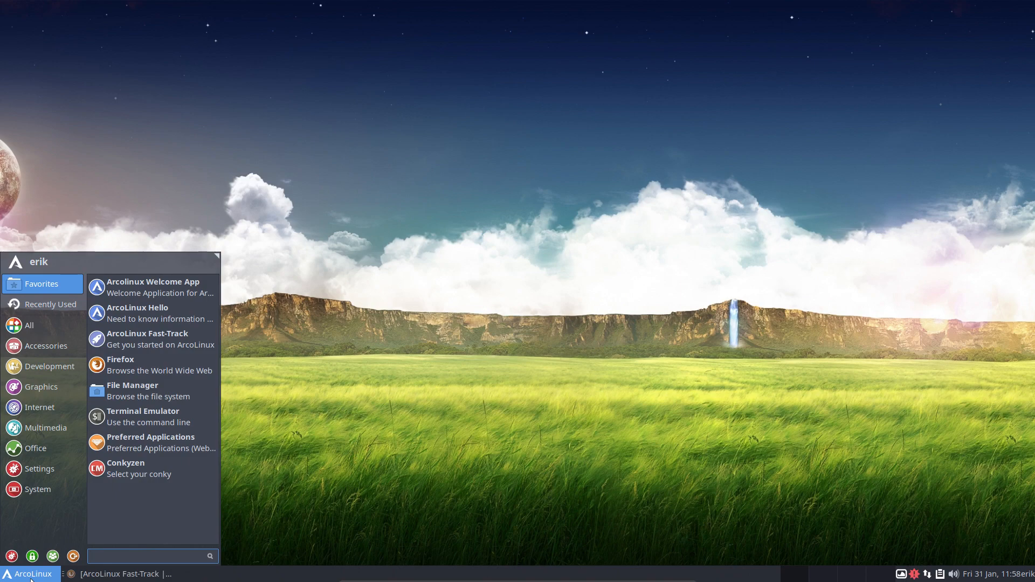
pyautogui.click(618, 421)
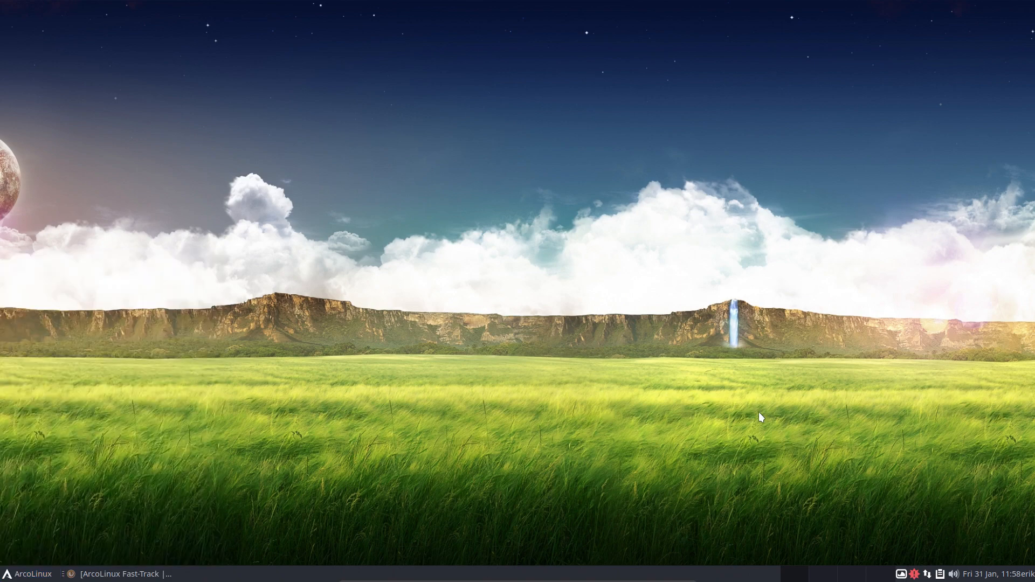